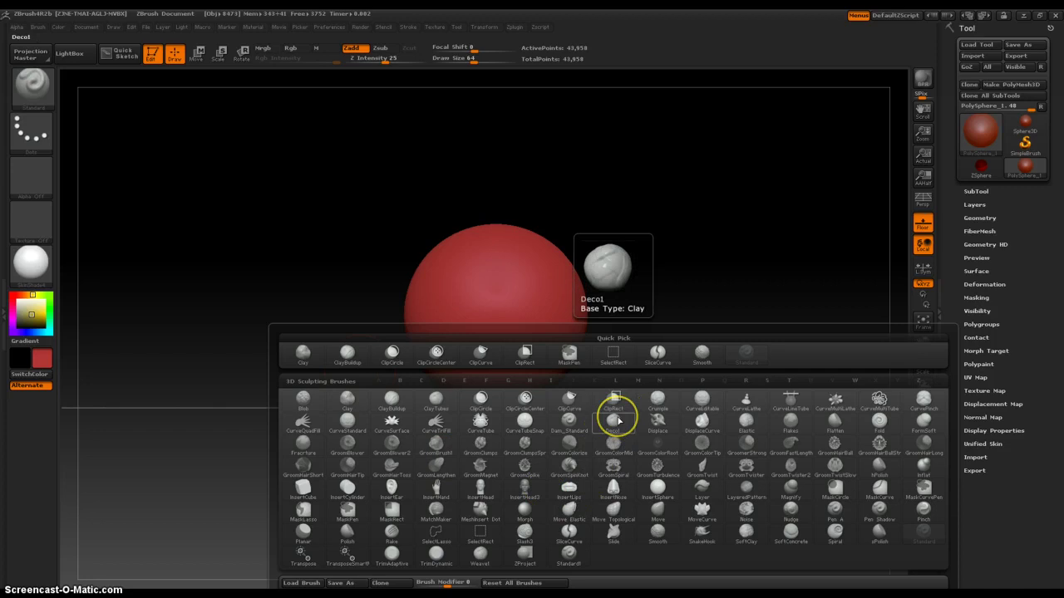
- Activate the ClipRect clipping brush for the red sphere
click(615, 421)
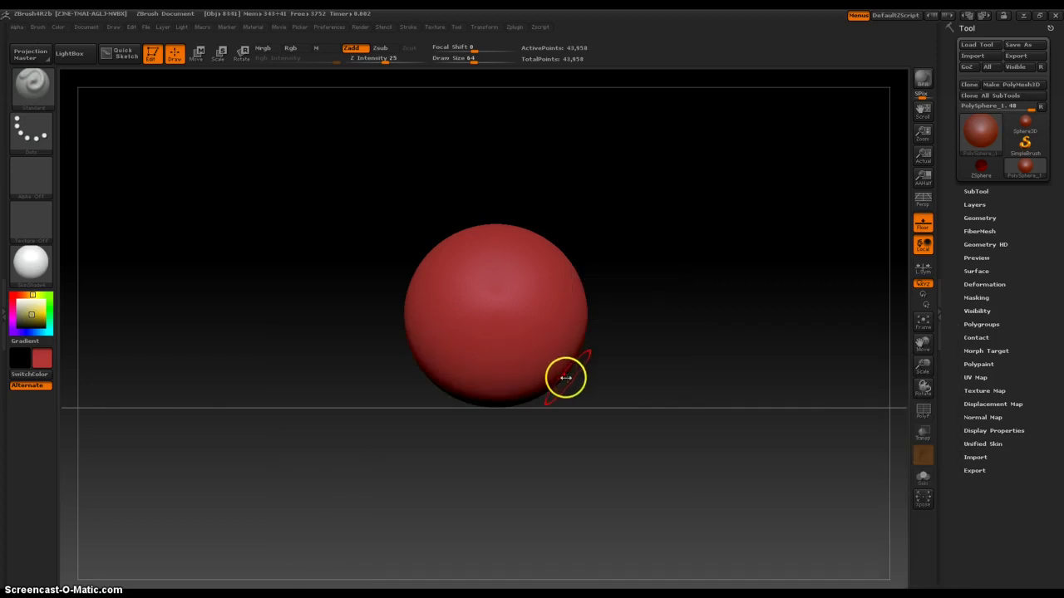
key(space)
click(504, 407)
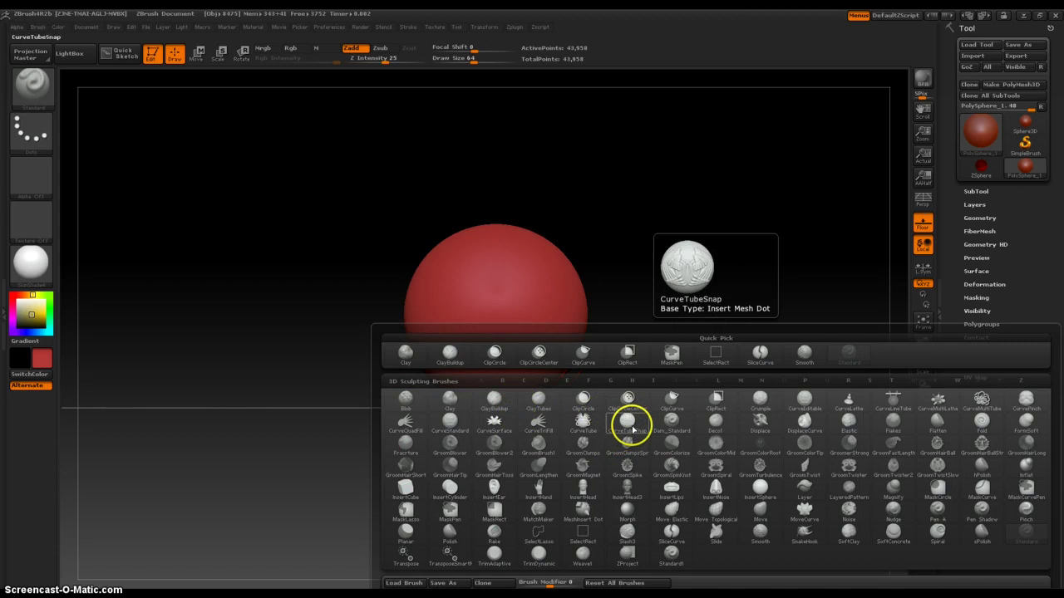
key(ctrl)
key(ctrl+shift)
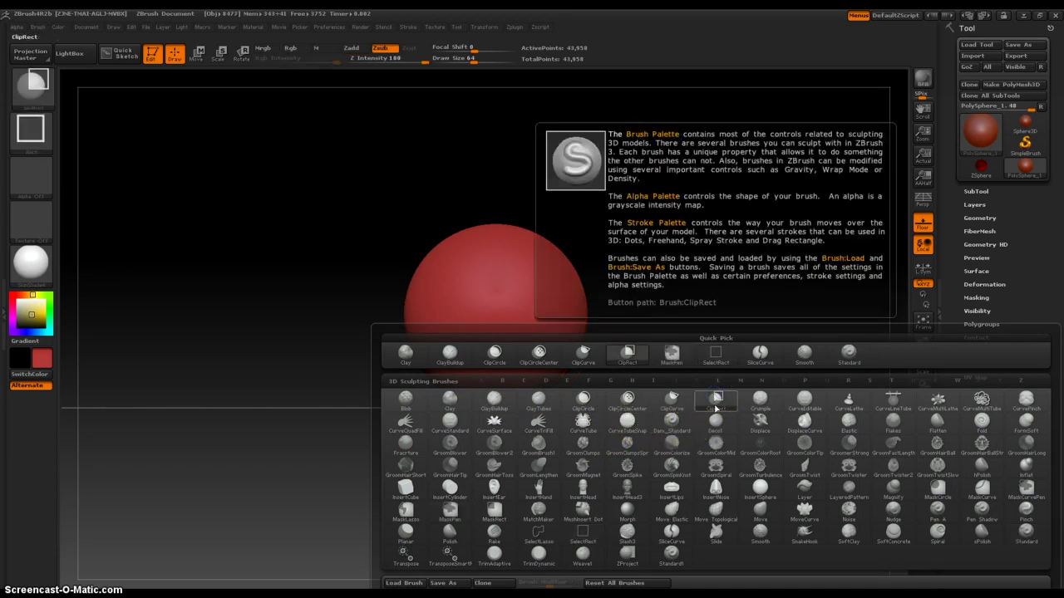
click(717, 398)
key(ctrl+shift)
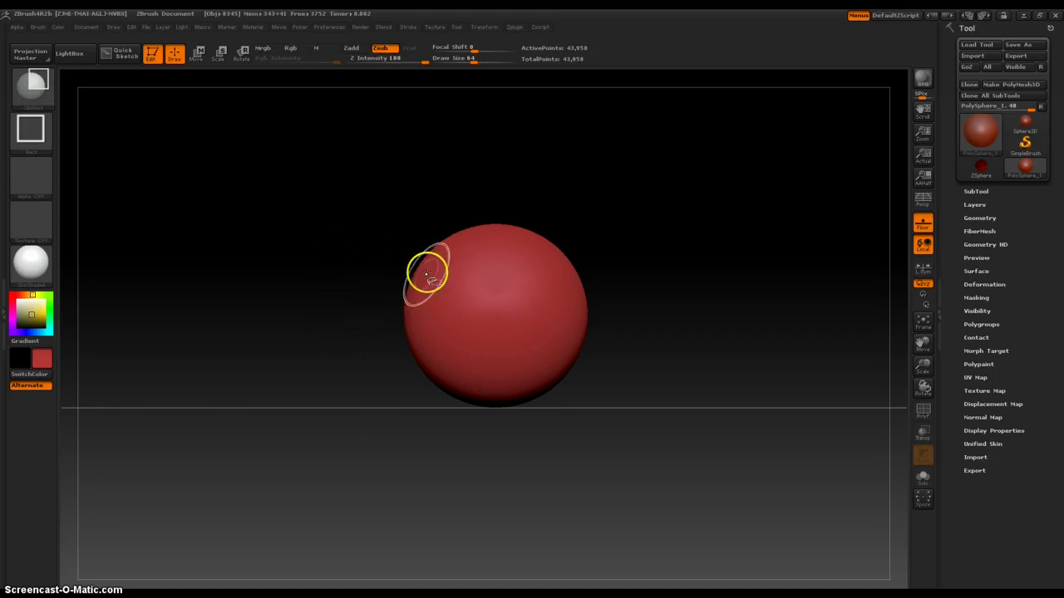
- Try a small rectangular clip on the front of the sphere, inspect it from an angle, and undo it
ctrl+shift+drag(482, 302, 551, 356)
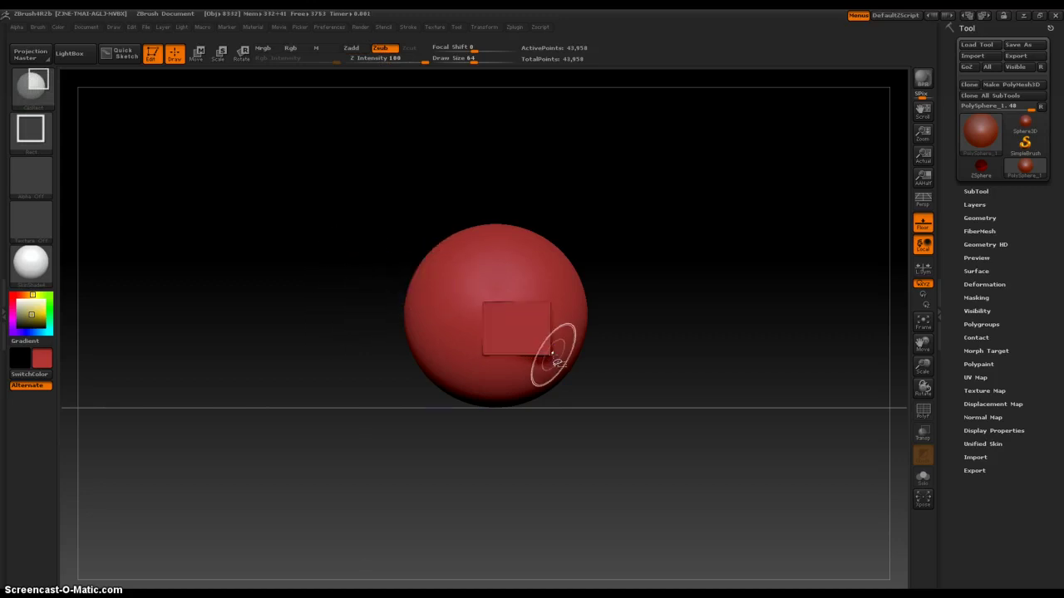
mouse_move(643, 358)
mouse_down()
mouse_move(582, 372)
mouse_move(591, 376)
mouse_up()
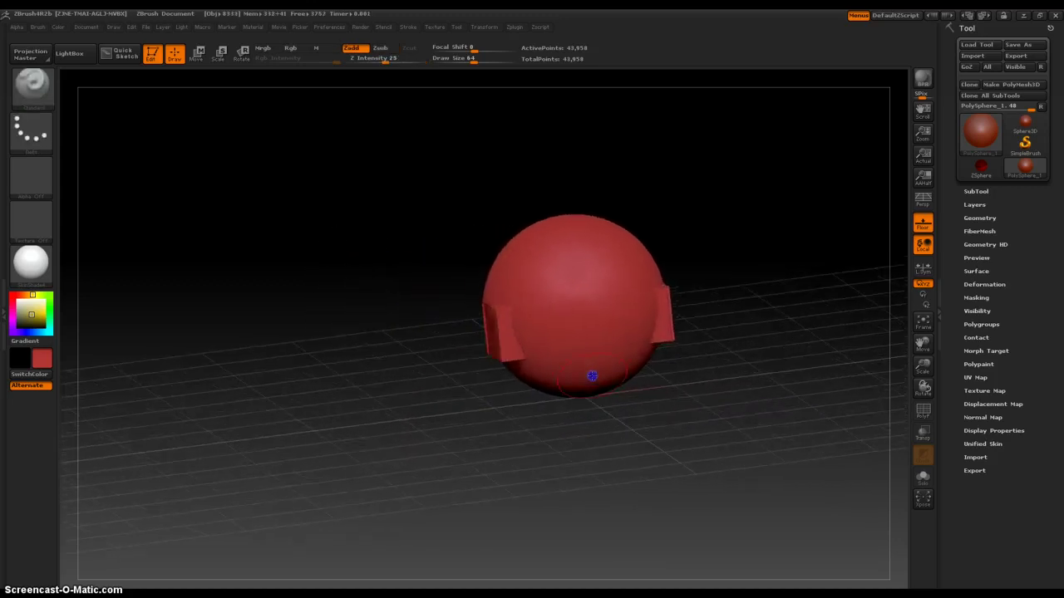
key(ctrl+z)
drag(634, 406, 650, 416)
key(ctrl+shift)
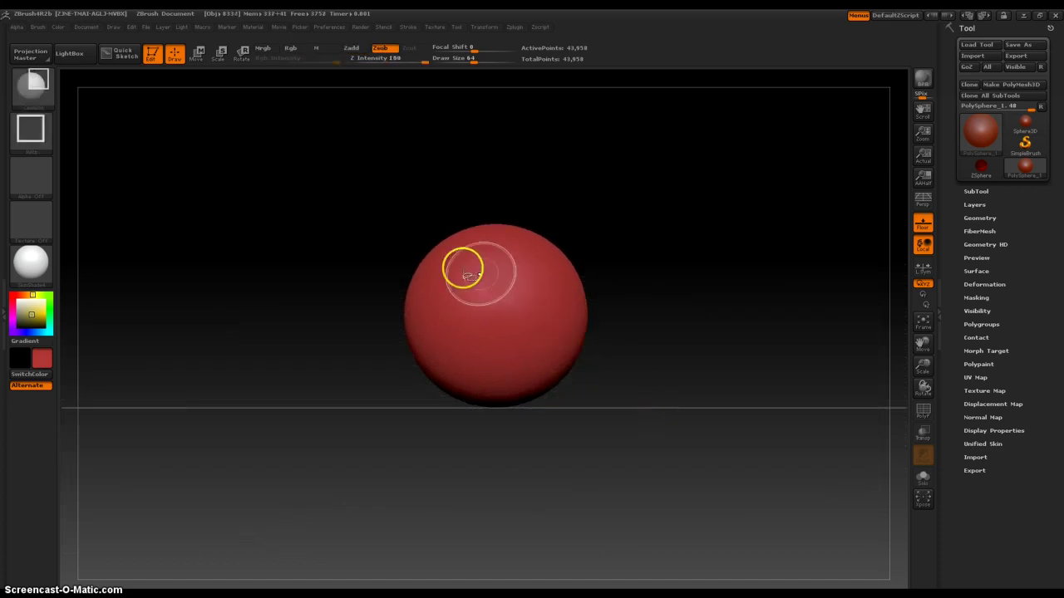
- Try clipping the sphere with tall rectangles that cover part of its left half, and undo the clip
ctrl+shift+drag(302, 219, 450, 430)
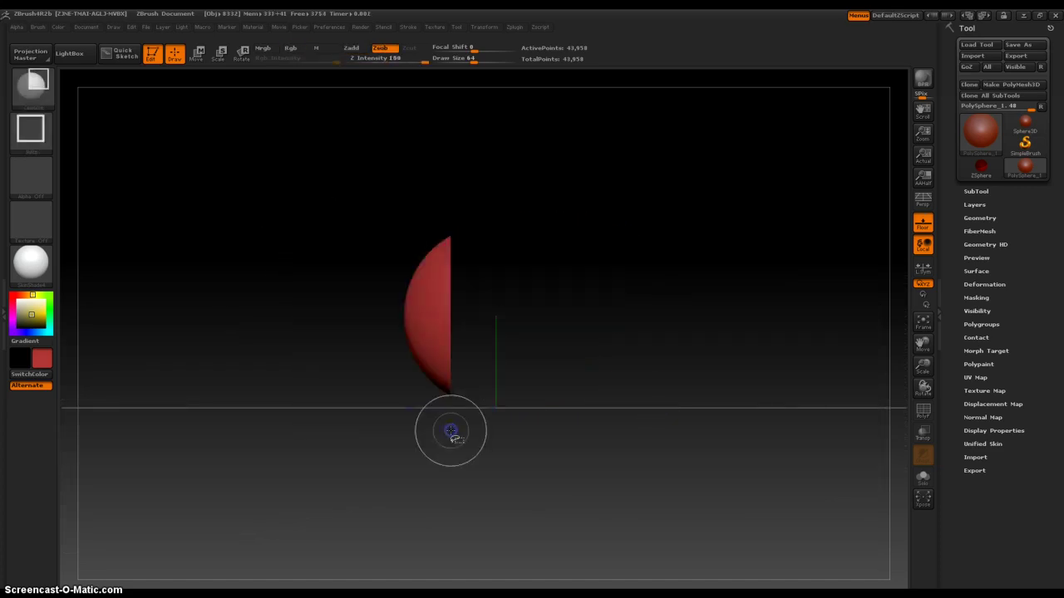
key(ctrl+z)
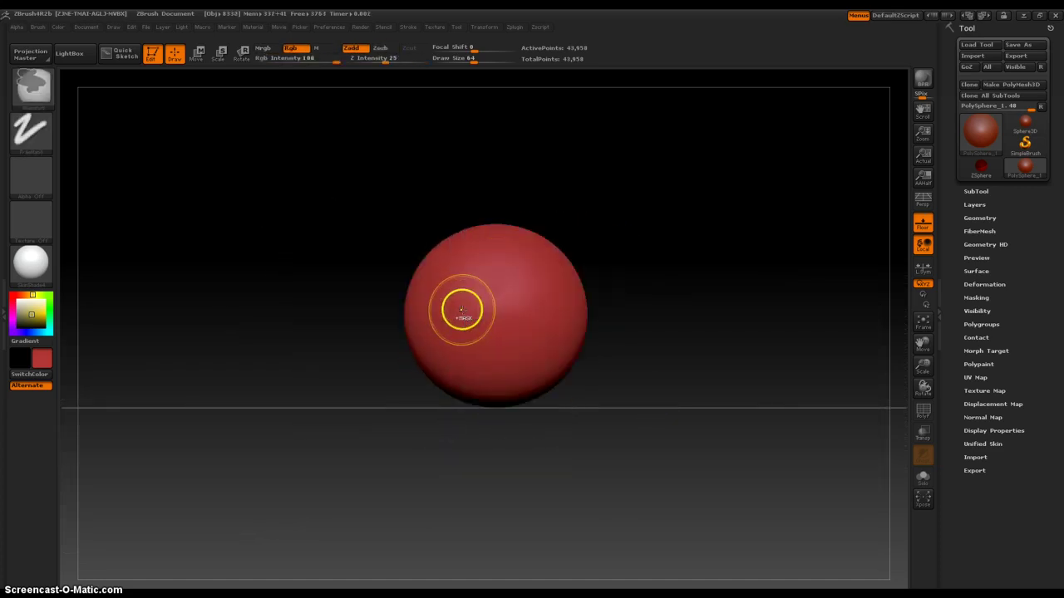
ctrl+shift+drag(359, 234, 479, 448)
ctrl+shift+click(327, 222)
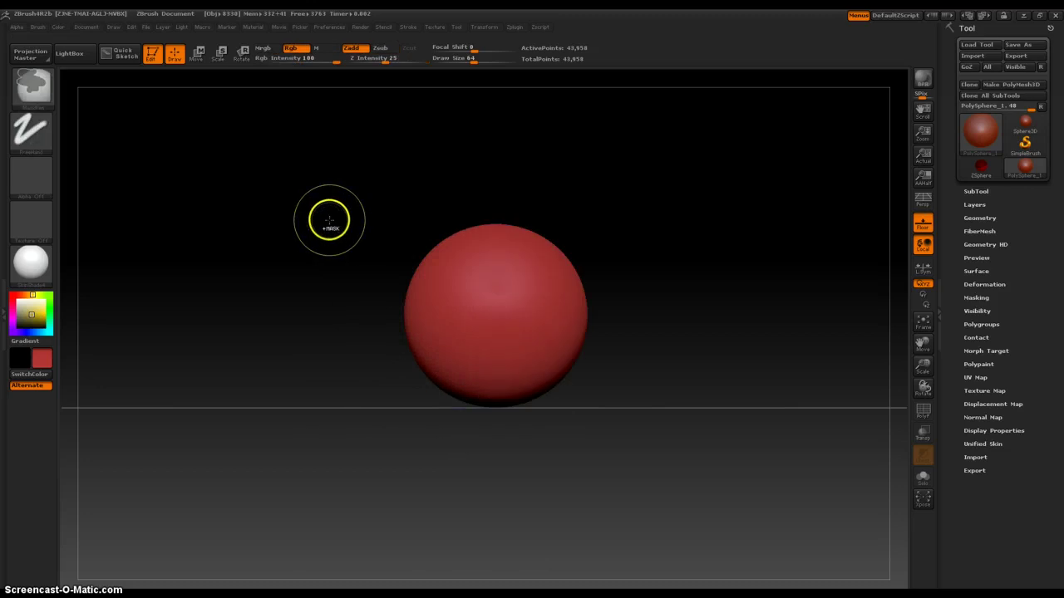
- Clip the sphere's left edge flat, inspect the cut from several angles, and undo it
ctrl+shift+drag(329, 220, 423, 506)
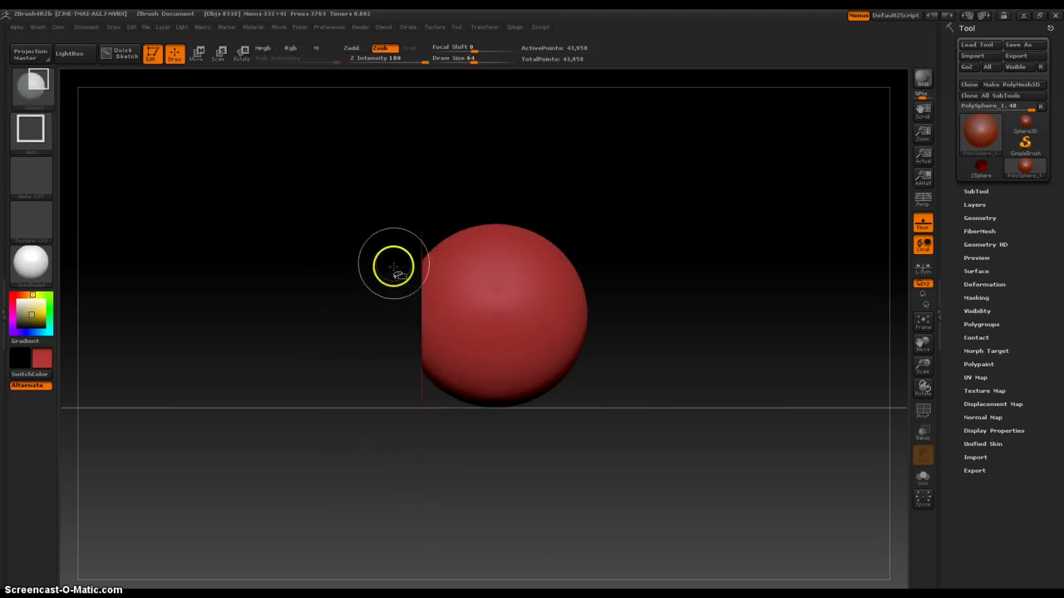
drag(373, 341, 446, 548)
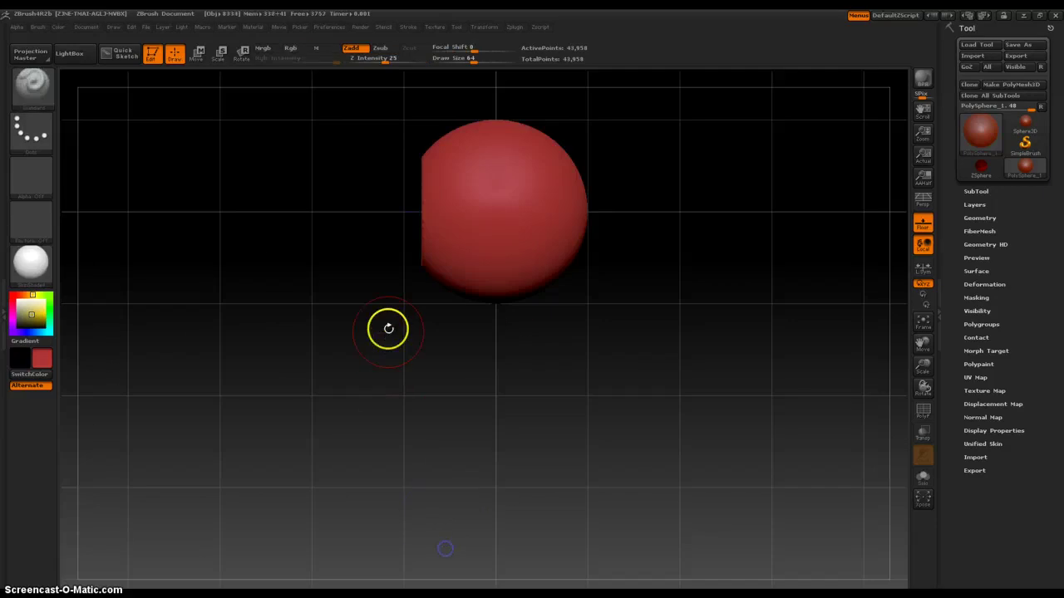
drag(377, 313, 315, 222)
drag(391, 356, 436, 361)
mouse_move(367, 383)
mouse_down()
mouse_move(399, 391)
mouse_move(387, 444)
mouse_move(444, 409)
mouse_up()
key(ctrl+z)
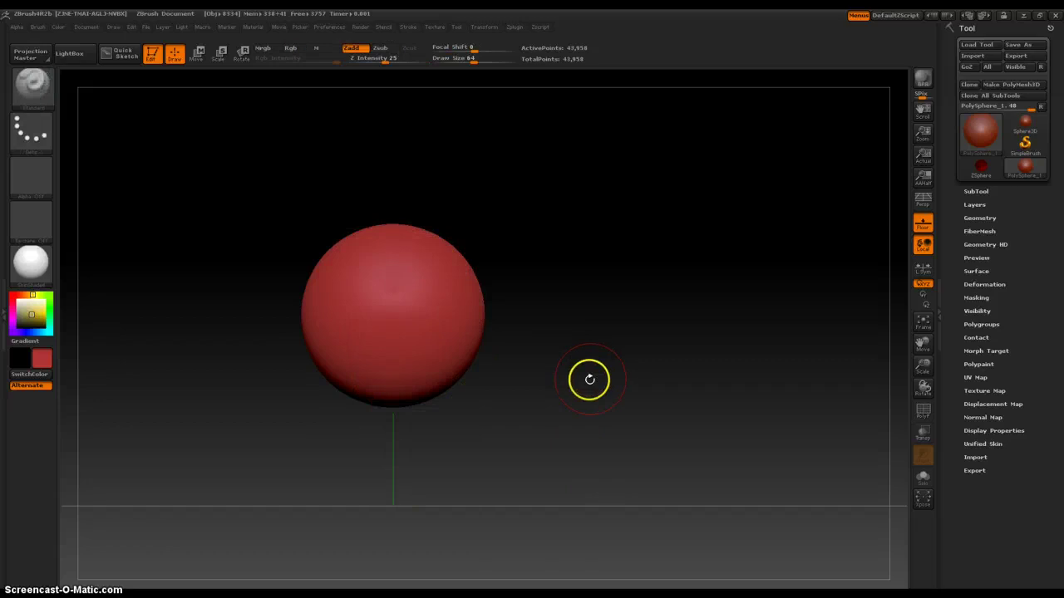
- Try clipping the left side of the sphere with a tall rectangle, inspect the mirrored cut, and undo it along with the stray stroke
ctrl+shift+drag(258, 207, 349, 434)
drag(470, 475, 482, 494)
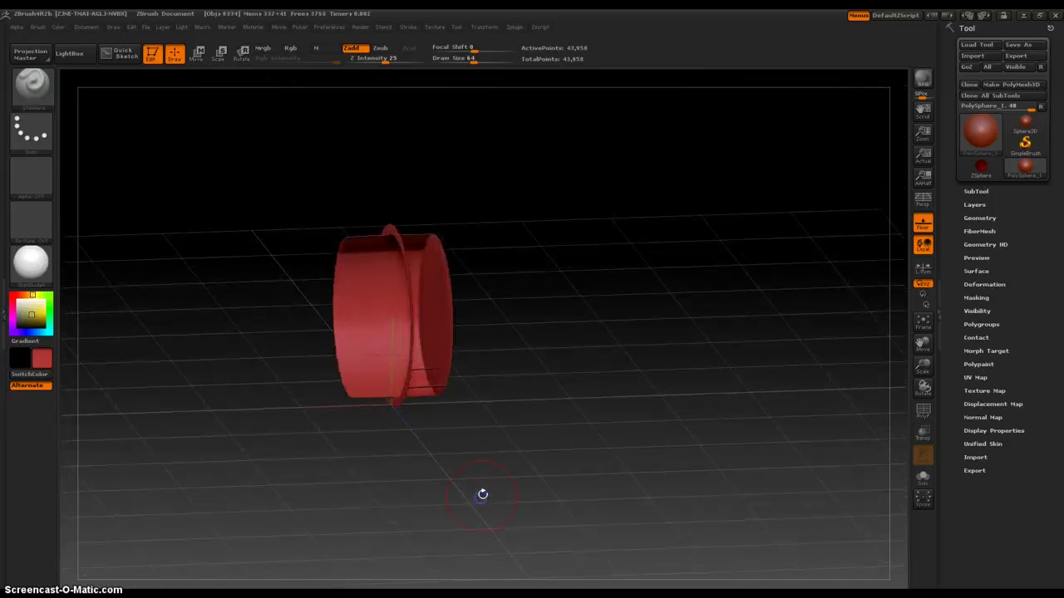
key(ctrl+z)
ctrl+right_drag(515, 364, 567, 501)
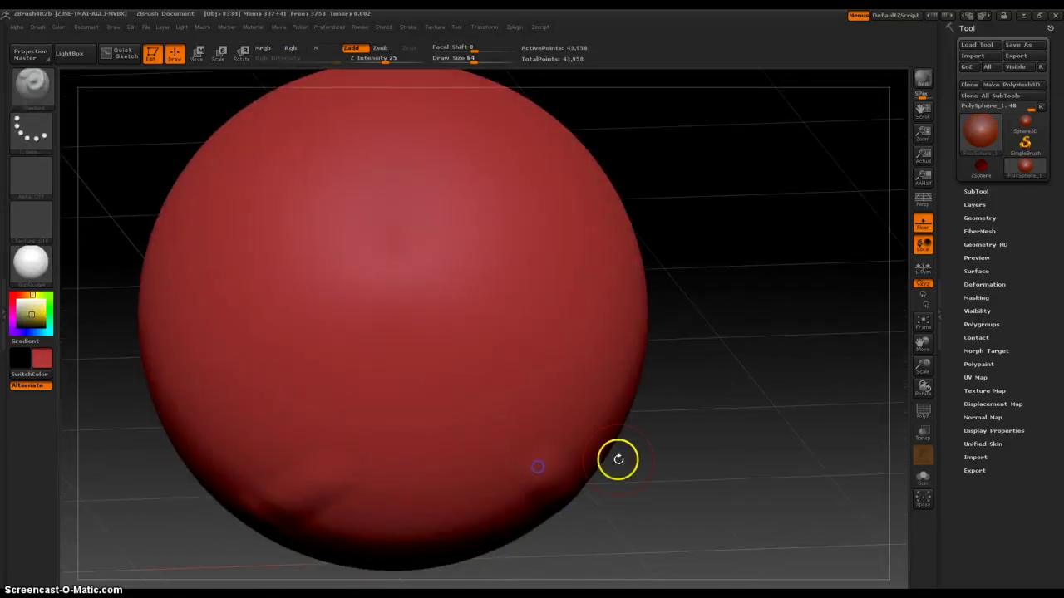
key(ctrl+z)
- Try clipping two upper blocks and a wide band across the sphere's top in front view, and undo the clips
shift+right_drag(663, 501, 654, 496)
ctrl+right_drag(722, 523, 722, 427)
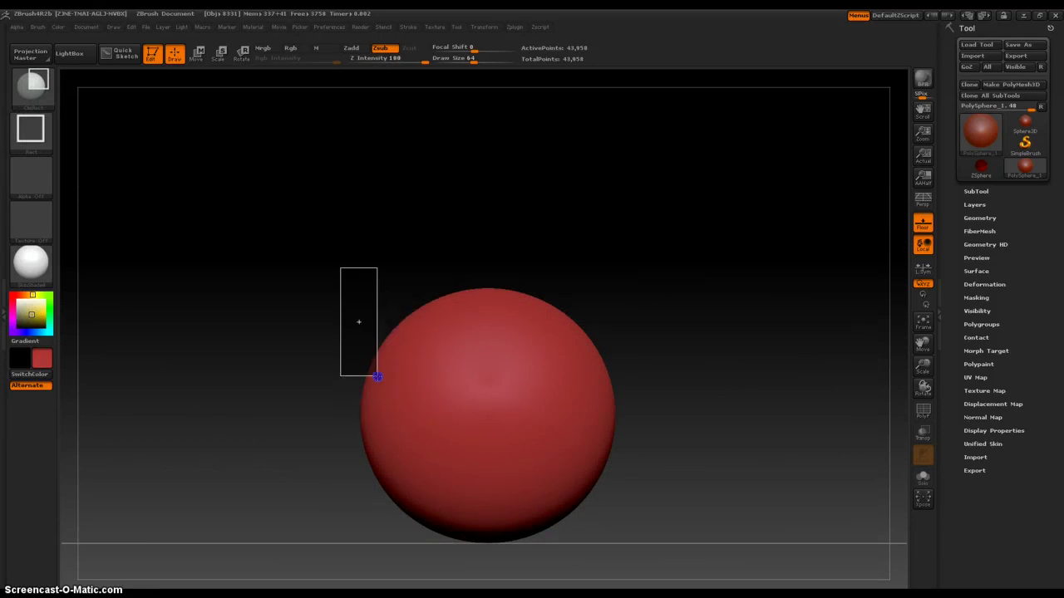
ctrl+shift+drag(453, 422, 453, 423)
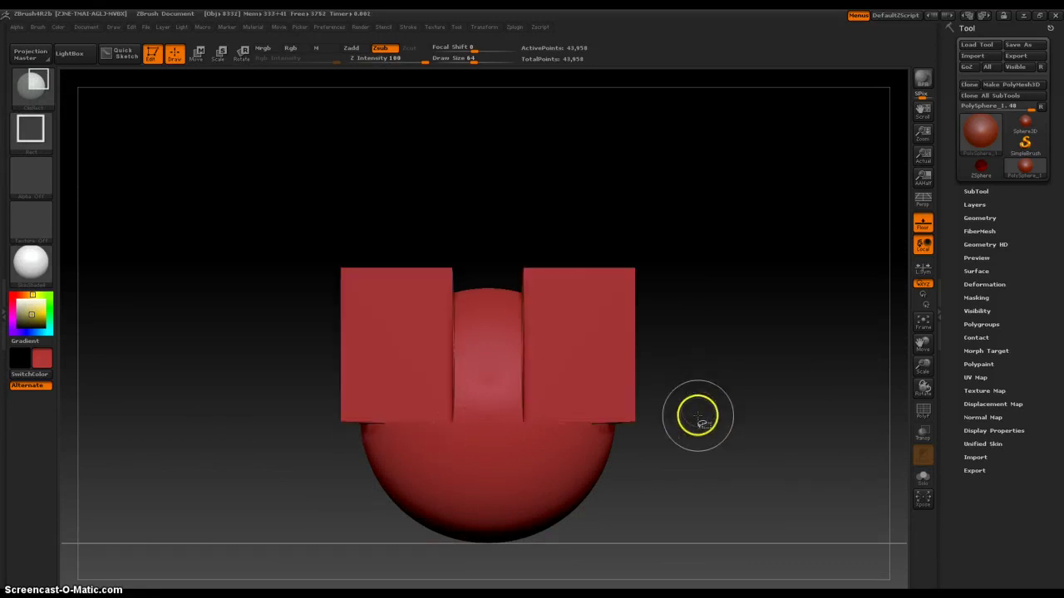
drag(689, 206, 281, 339)
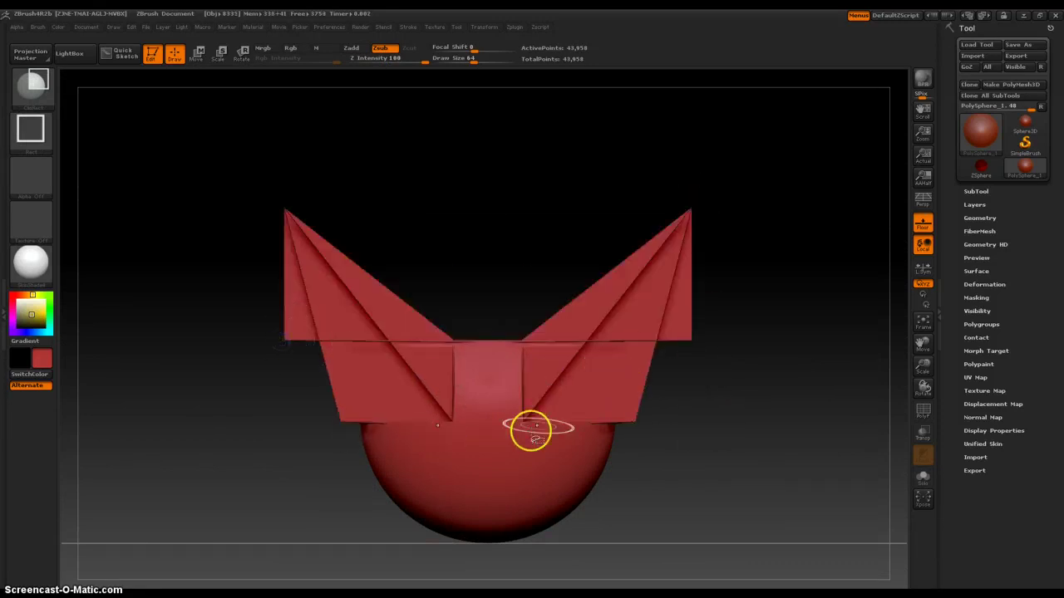
right_drag(683, 514, 709, 474)
drag(709, 474, 656, 477)
key(ctrl+z)
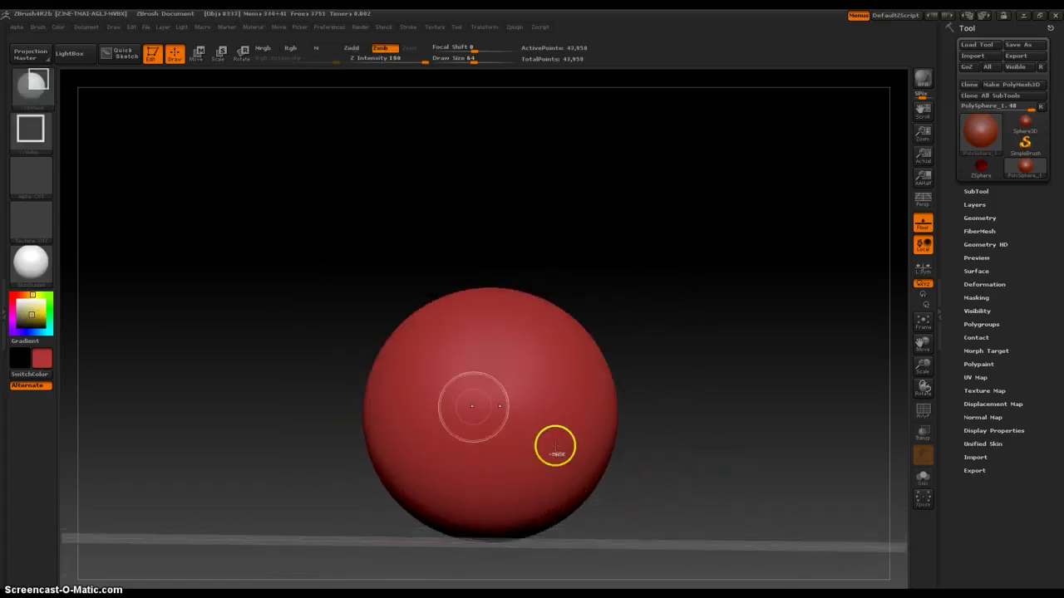
- Try a rectangular clip over the lower-left part of the sphere and undo it
ctrl+shift+drag(360, 403, 540, 502)
mouse_move(308, 303)
mouse_down()
mouse_move(357, 356)
mouse_move(376, 361)
mouse_move(335, 330)
mouse_up()
key(ctrl+z)
- Clip the sphere down to a narrow vertical column using a rectangle that reaches almost to its centre
mouse_move(366, 298)
shift+mouse_down()
mouse_move(343, 288)
mouse_move(475, 463)
shift+mouse_up()
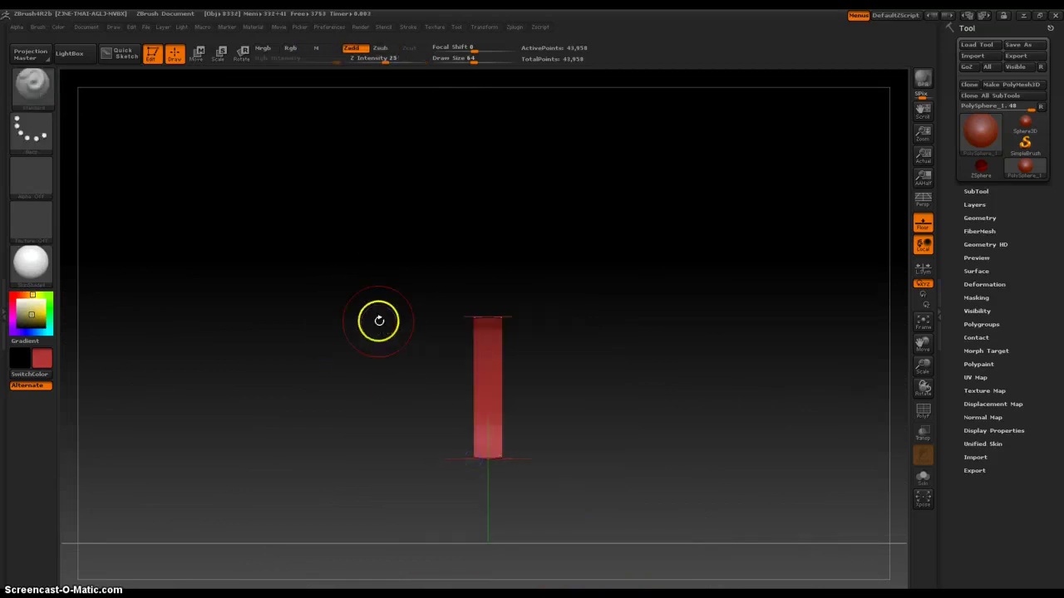
mouse_move(379, 321)
mouse_down()
mouse_move(419, 354)
mouse_move(504, 366)
mouse_up()
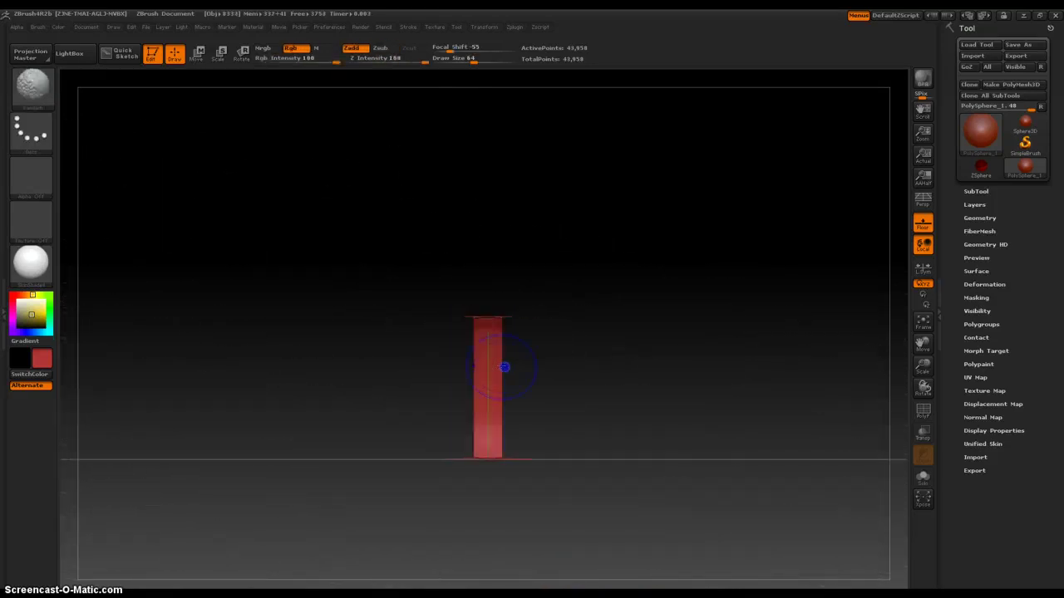
drag(583, 298, 609, 395)
key(ctrl+shift)
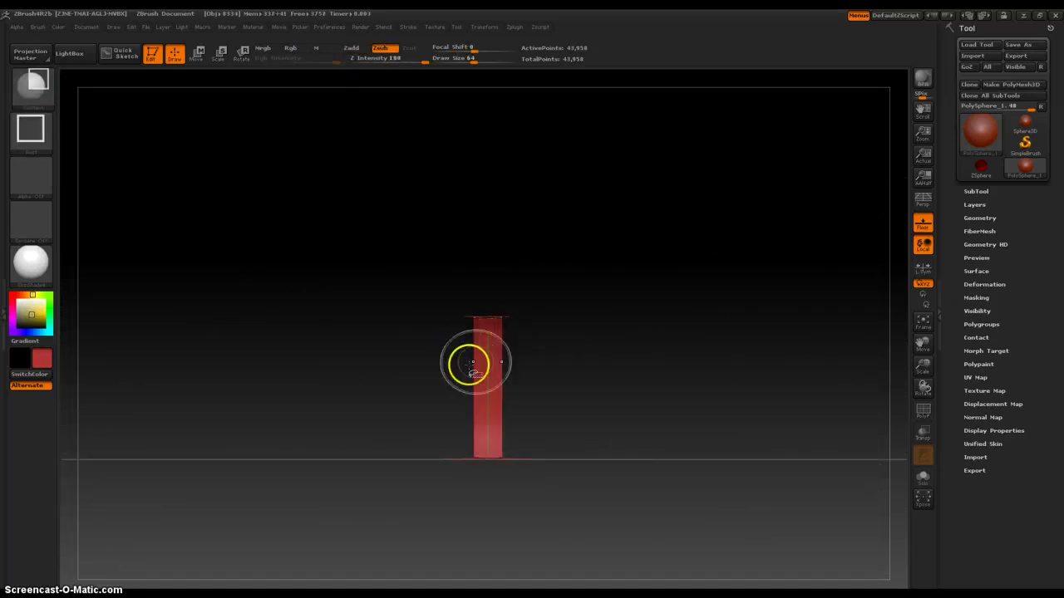
- Clip the column down to a low flat piece with rectangles over its lower part, and inspect it from several angles
ctrl+shift+drag(432, 374, 652, 530)
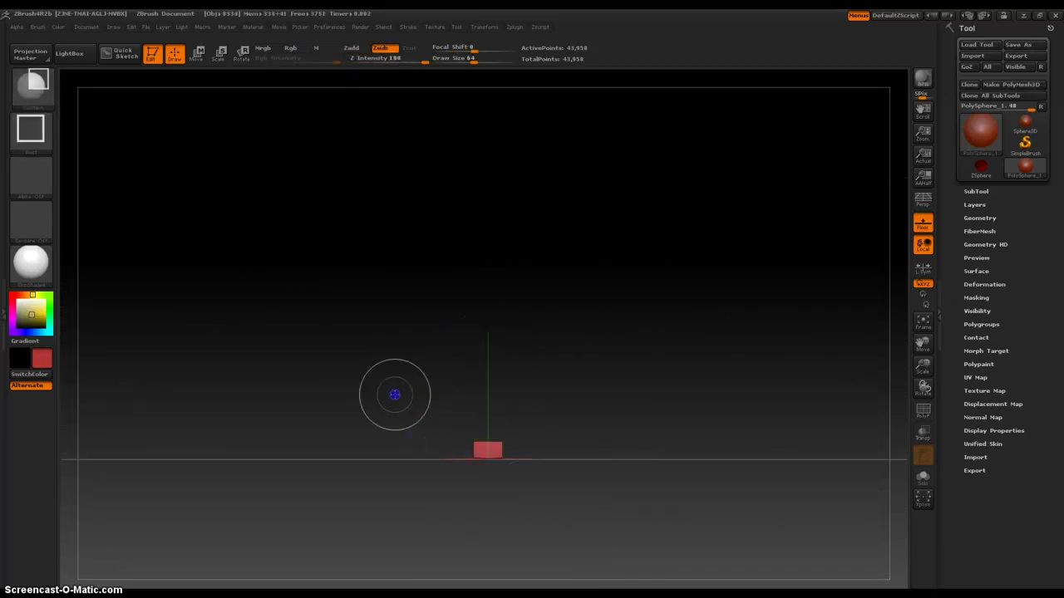
ctrl+shift+drag(394, 394, 553, 545)
mouse_move(646, 405)
alt+mouse_down()
mouse_move(623, 466)
mouse_move(597, 331)
mouse_move(575, 518)
mouse_move(580, 497)
alt+mouse_up()
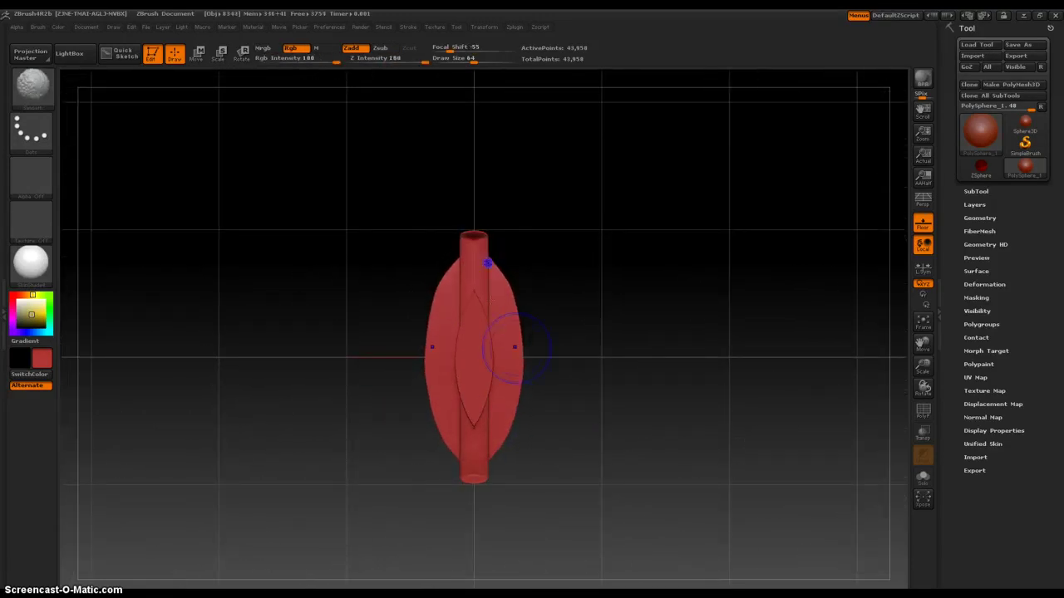
mouse_move(567, 485)
mouse_down()
mouse_move(568, 374)
mouse_move(575, 390)
mouse_move(538, 387)
mouse_move(523, 368)
mouse_move(557, 468)
mouse_move(562, 582)
mouse_move(560, 462)
mouse_up()
alt+drag(397, 442, 423, 538)
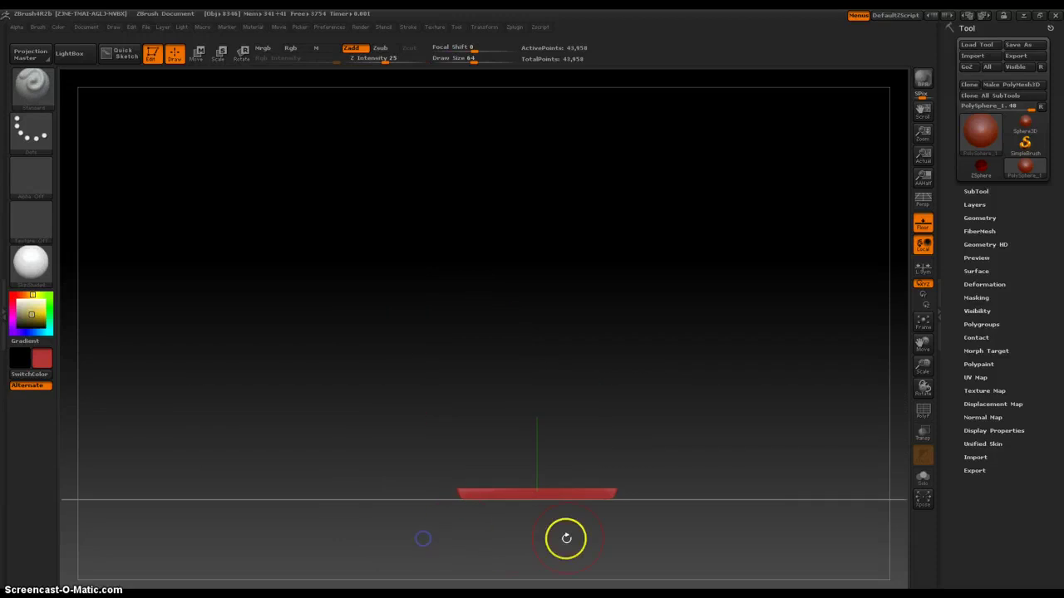
alt+drag(567, 540, 538, 585)
alt+drag(600, 481, 599, 376)
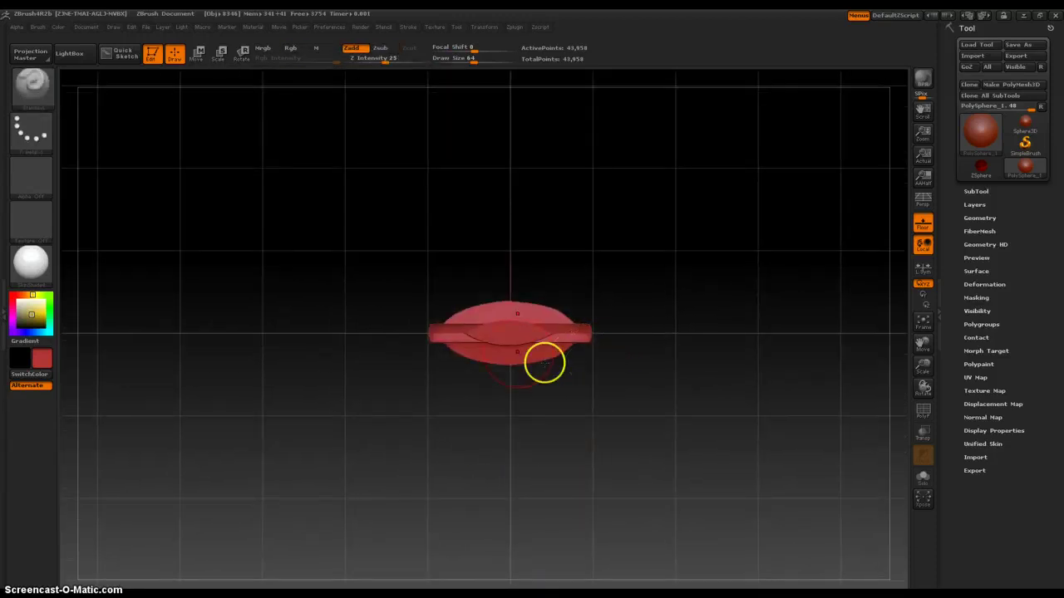
- Clip the flat piece further with large rectangles, and undo all the clips to restore the sphere
ctrl+shift+drag(389, 252, 515, 415)
mouse_move(553, 370)
alt+mouse_down()
mouse_move(549, 480)
mouse_move(537, 413)
mouse_move(553, 391)
mouse_move(555, 404)
mouse_move(275, 578)
alt+mouse_up()
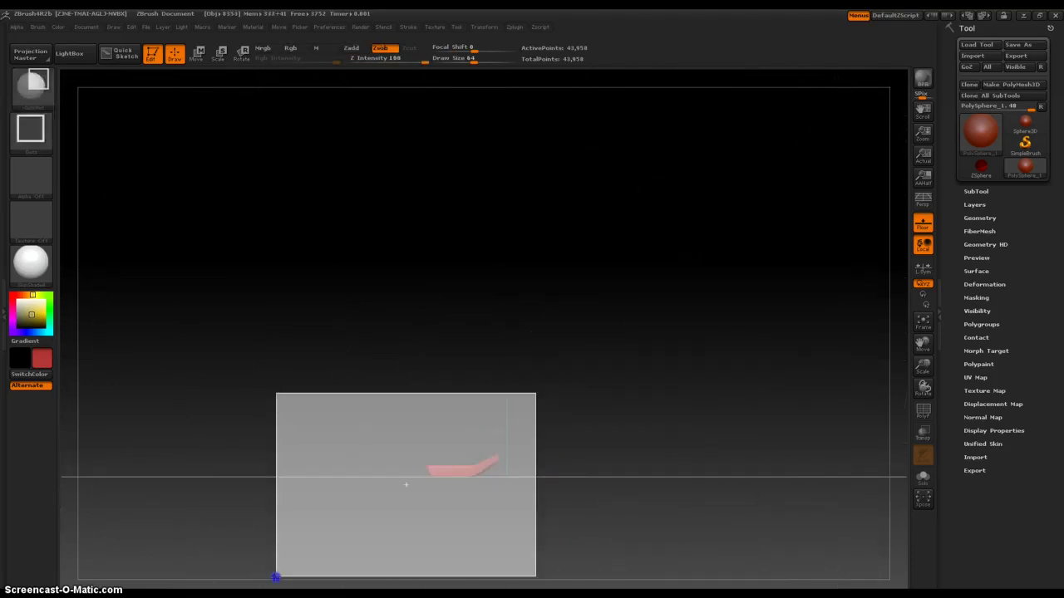
ctrl+shift+drag(335, 414, 402, 590)
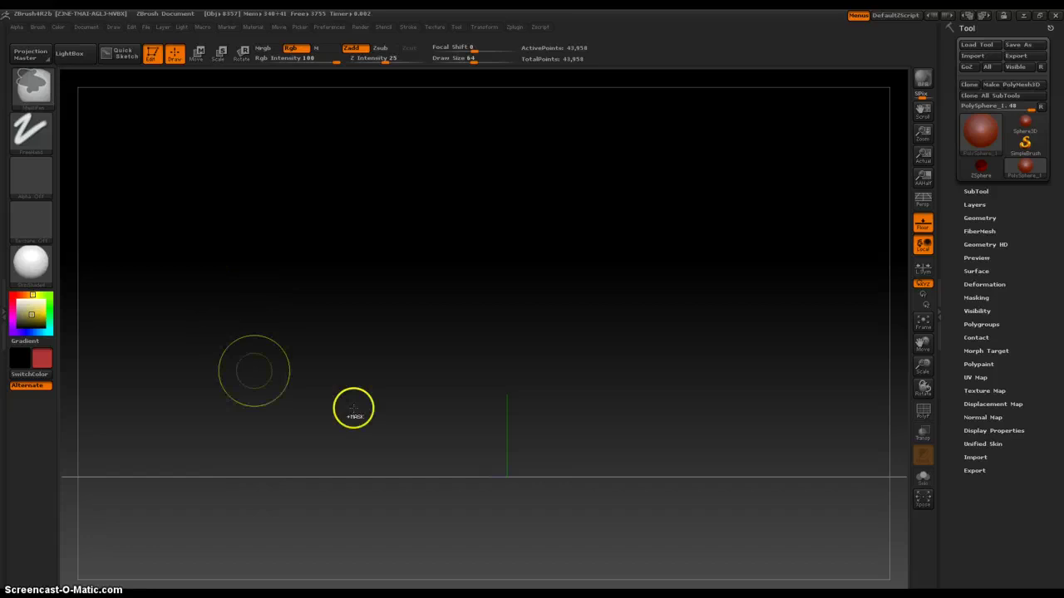
ctrl+shift+click(398, 413)
mouse_move(368, 358)
alt+right_down()
mouse_move(444, 383)
mouse_move(304, 275)
alt+right_up()
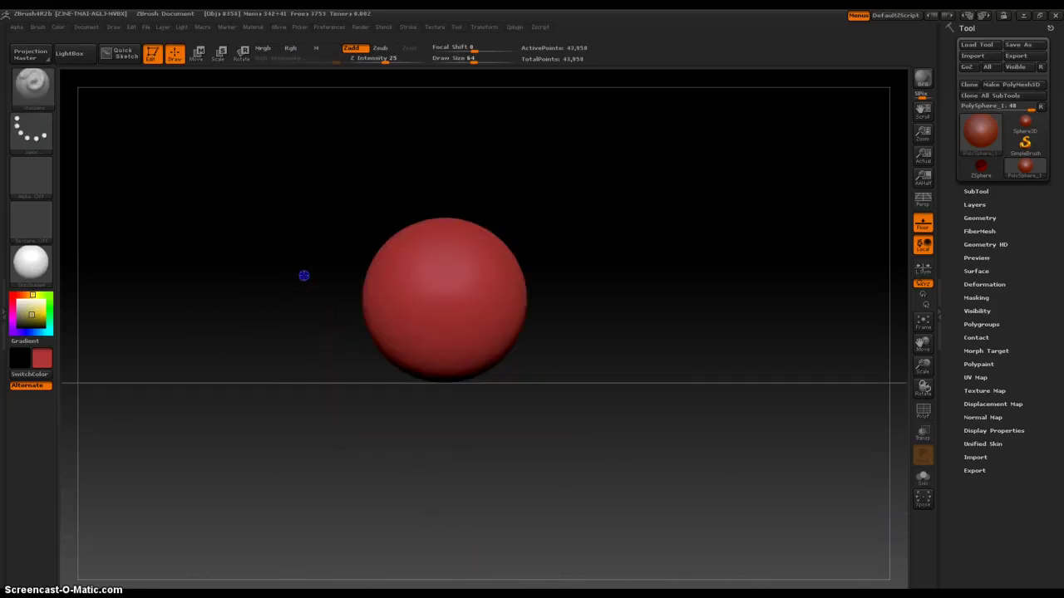
- Try clipping the sphere up to its vertical centreline, smooth the thin column, and undo back to the full sphere
ctrl+shift+drag(318, 265, 445, 484)
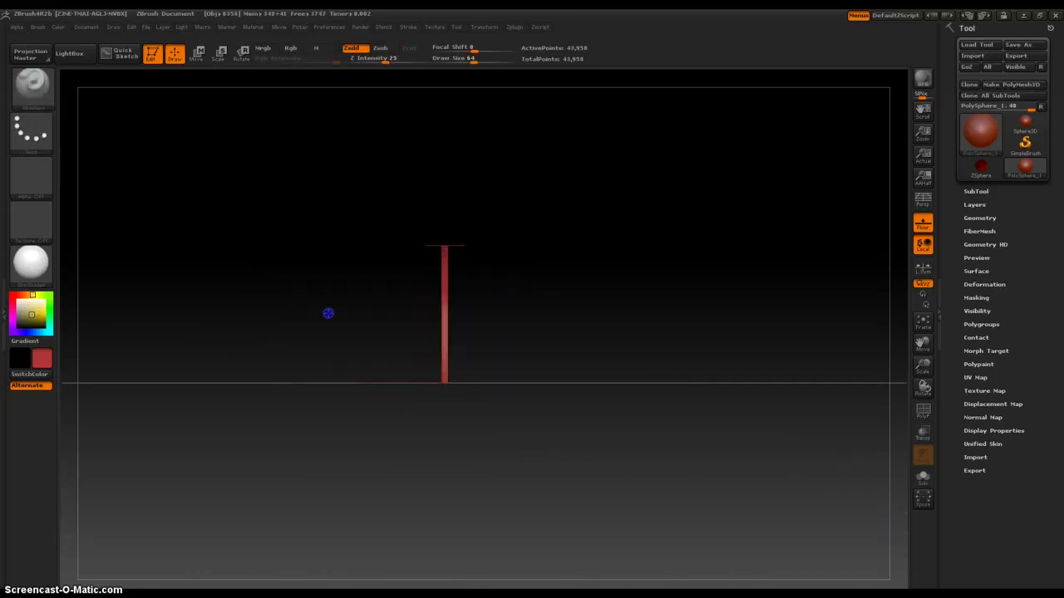
mouse_move(328, 314)
mouse_down()
mouse_move(390, 321)
mouse_move(339, 298)
mouse_move(304, 316)
mouse_up()
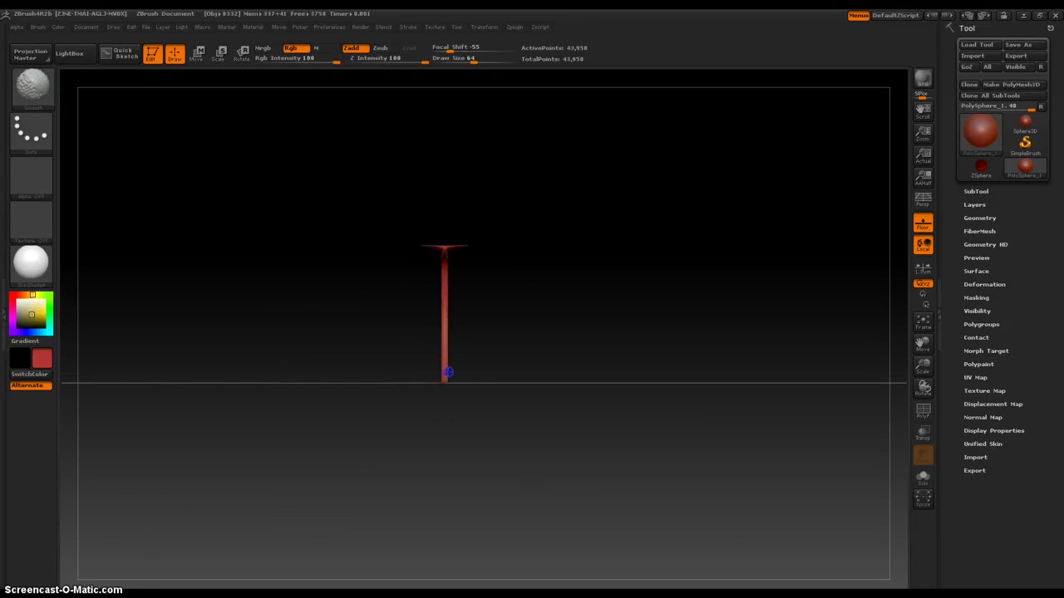
key(ctrl+z)
ctrl+shift+click(582, 335)
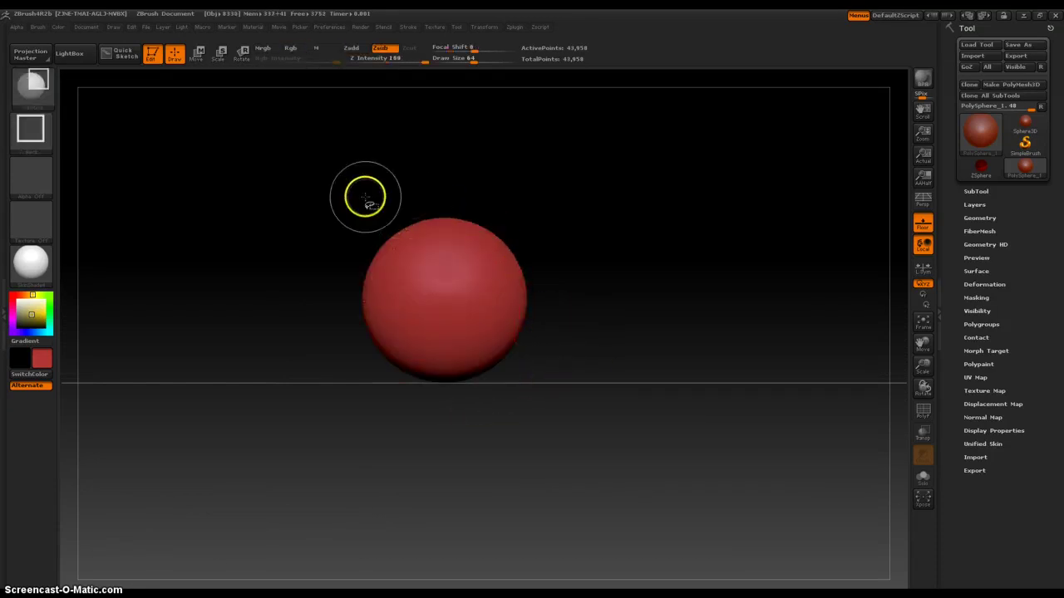
- Clip mirrored rectangular blocks into the sphere's top, sides, underside and lower front
ctrl+shift+drag(399, 194, 438, 256)
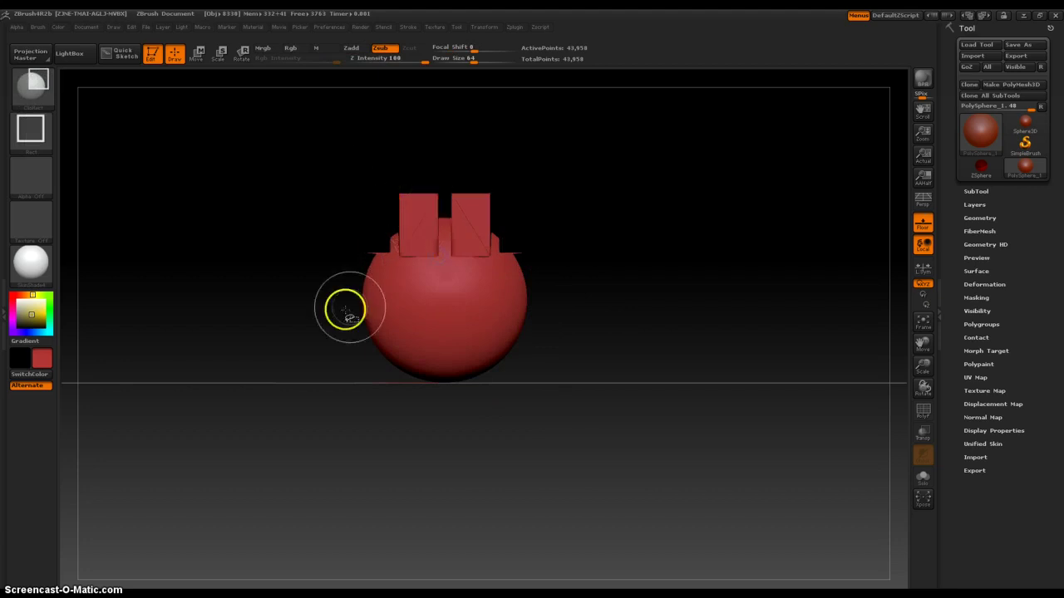
ctrl+shift+drag(345, 312, 385, 341)
ctrl+shift+drag(346, 281, 388, 305)
mouse_move(384, 420)
mouse_down()
mouse_move(447, 440)
mouse_move(406, 425)
mouse_move(415, 360)
mouse_up()
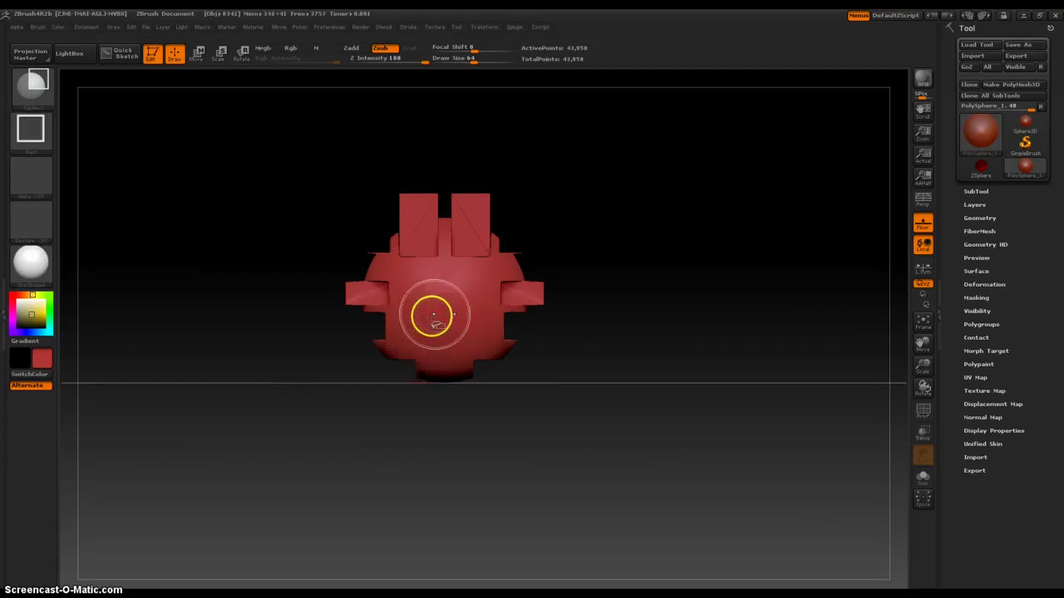
ctrl+shift+drag(442, 309, 395, 344)
ctrl+shift+drag(479, 280, 482, 278)
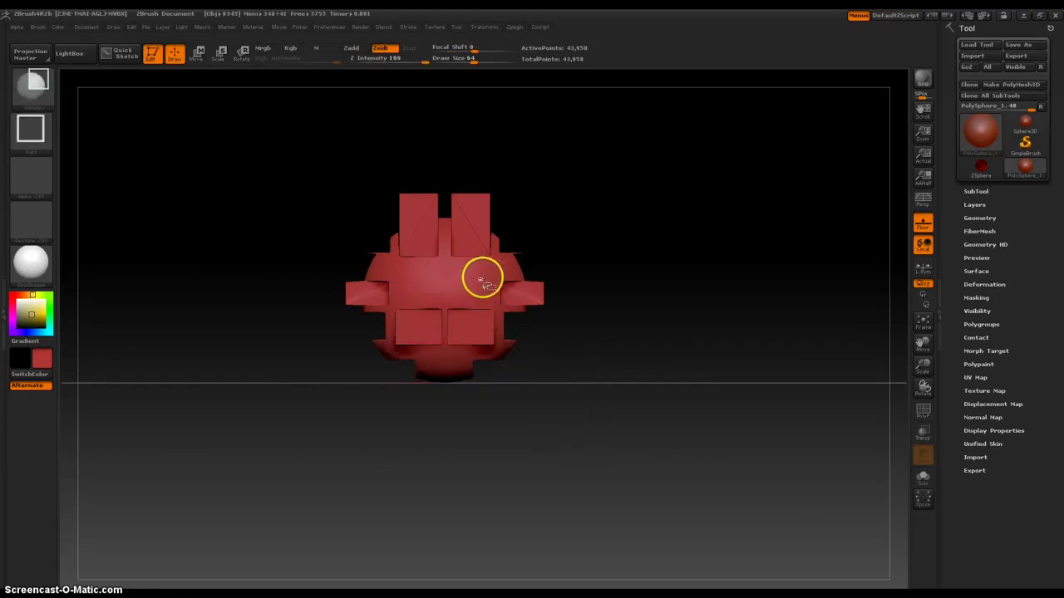
- Clip small rectangles into the front of the blocky shape from a side-on view, undoing one of them
mouse_move(574, 300)
shift+mouse_down()
mouse_move(558, 324)
mouse_move(570, 325)
shift+mouse_up()
key(ctrl+shift)
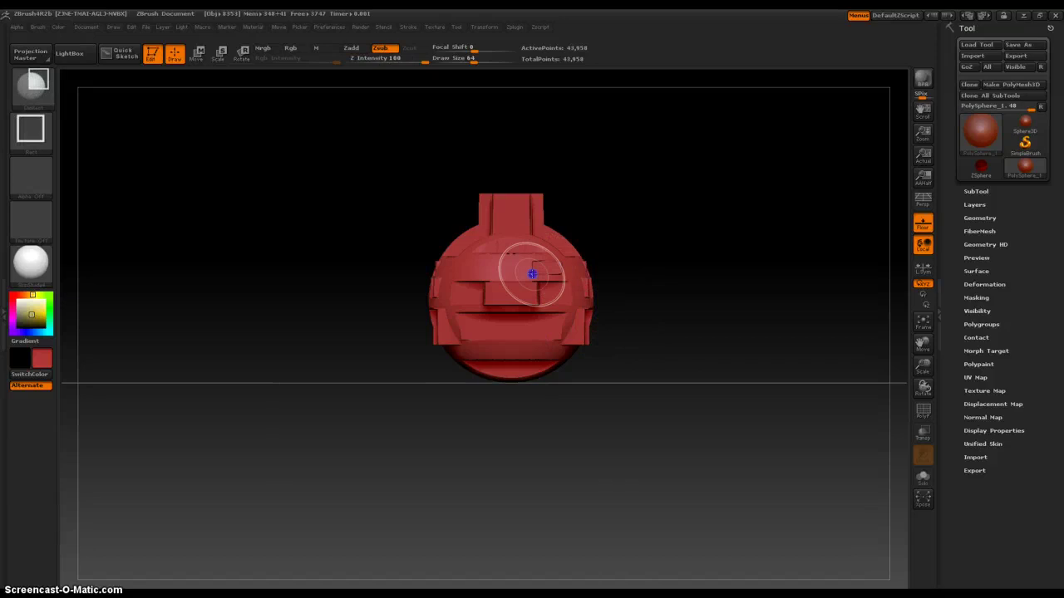
drag(506, 269, 456, 266)
key(ctrl+z)
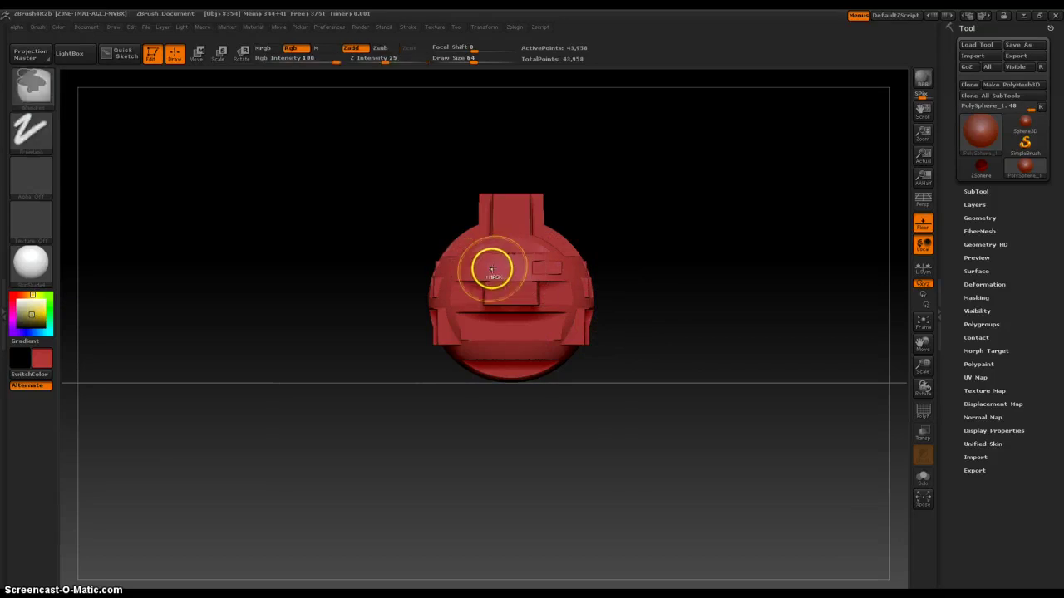
key(ctrl+shift)
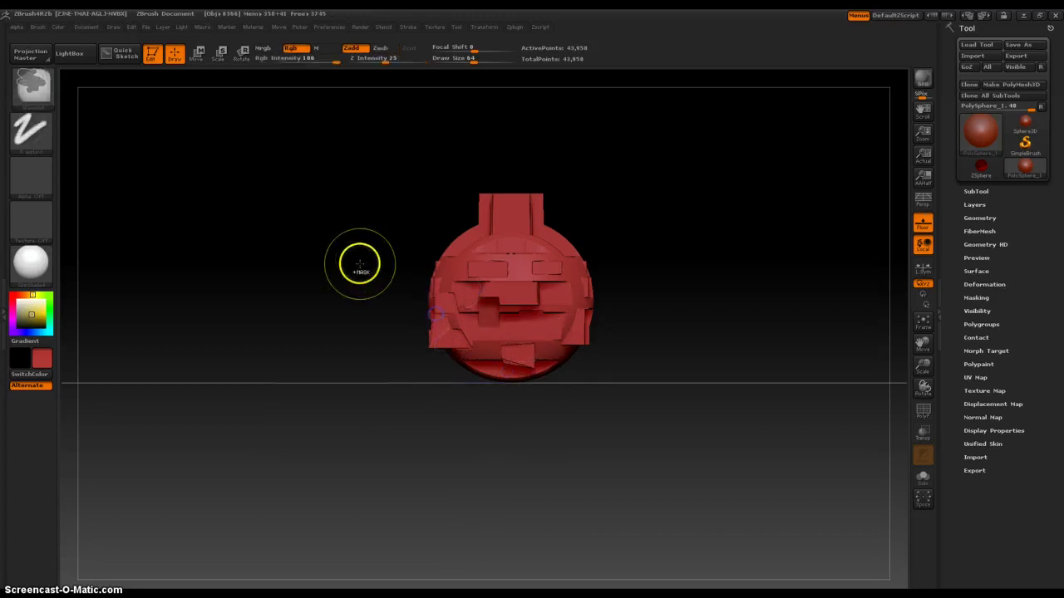
- Undo all the rectangular clips to restore the full sphere
key(ctrl+z)
key(ctrl+z)
key(ctrl+z)
key(ctrl+z)
key(ctrl+z)
key(ctrl+z)
key(ctrl+z)
key(ctrl+z)
- Turn on radial symmetry for the sphere about the X axis and open the radial count setting
drag(344, 258, 394, 256)
click(485, 27)
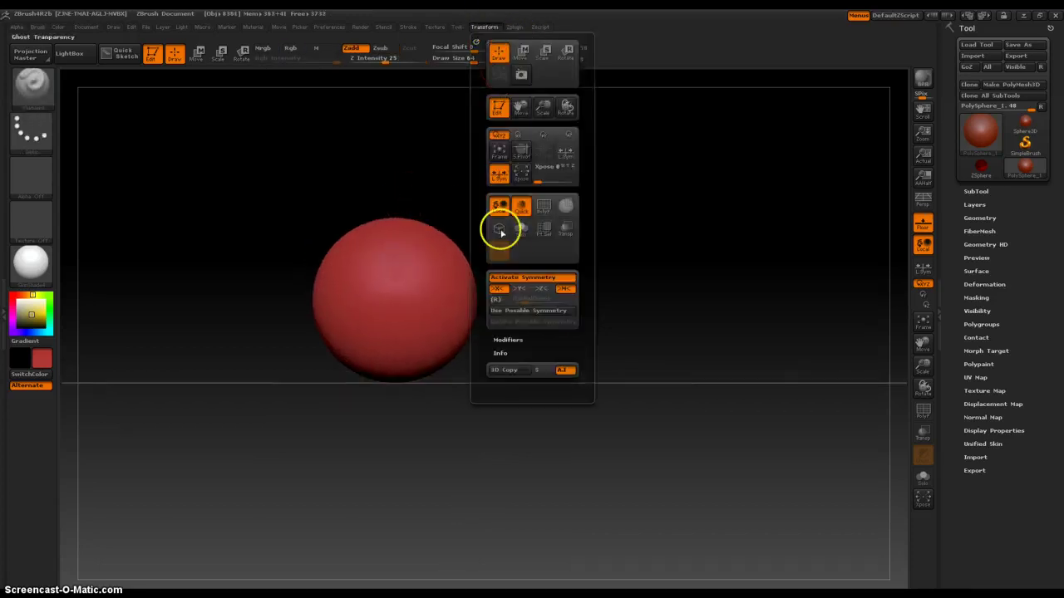
click(498, 299)
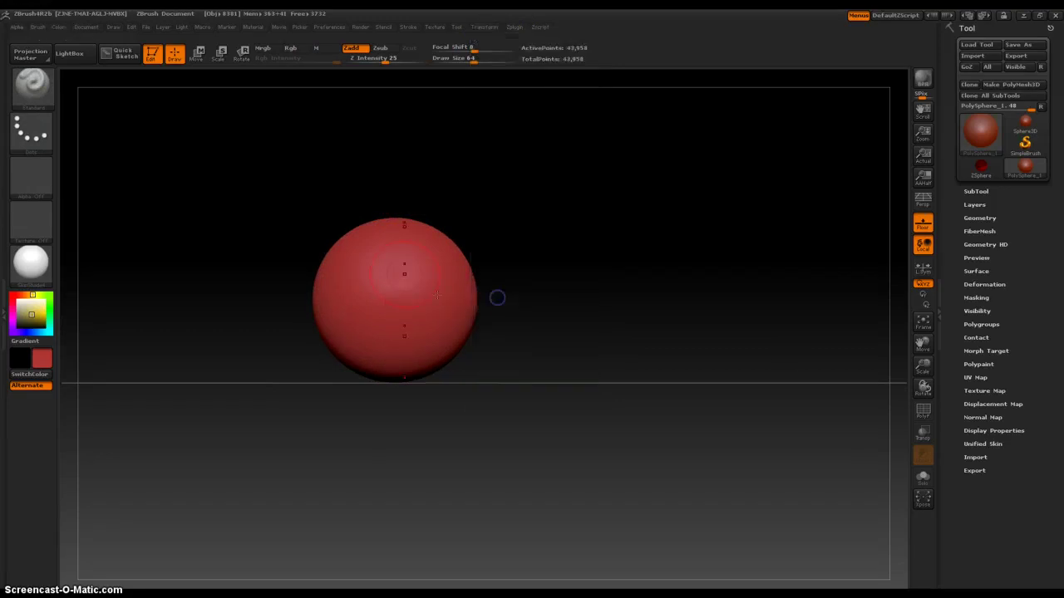
drag(603, 299, 570, 312)
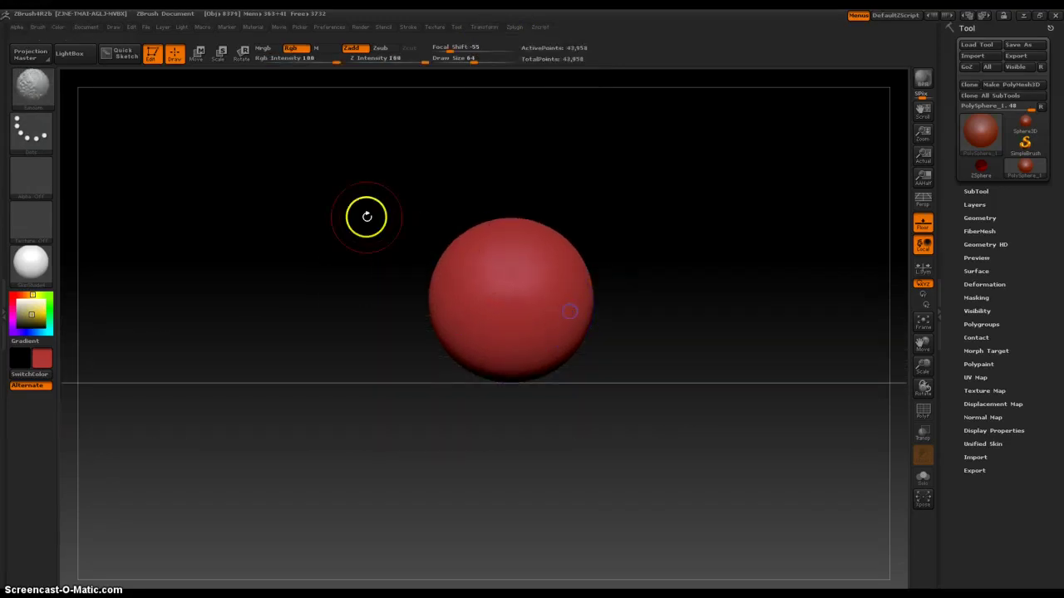
click(487, 28)
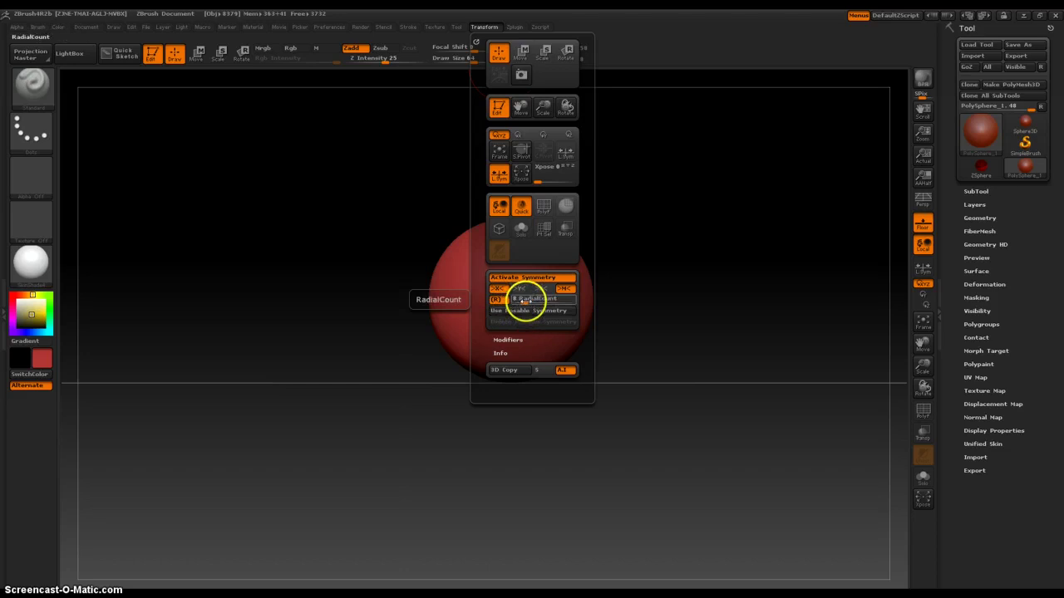
- Clip a square block at the sphere's upper side so it repeats radially around the rim
alt+right_drag(375, 212, 378, 281)
ctrl+right_drag(378, 281, 333, 300)
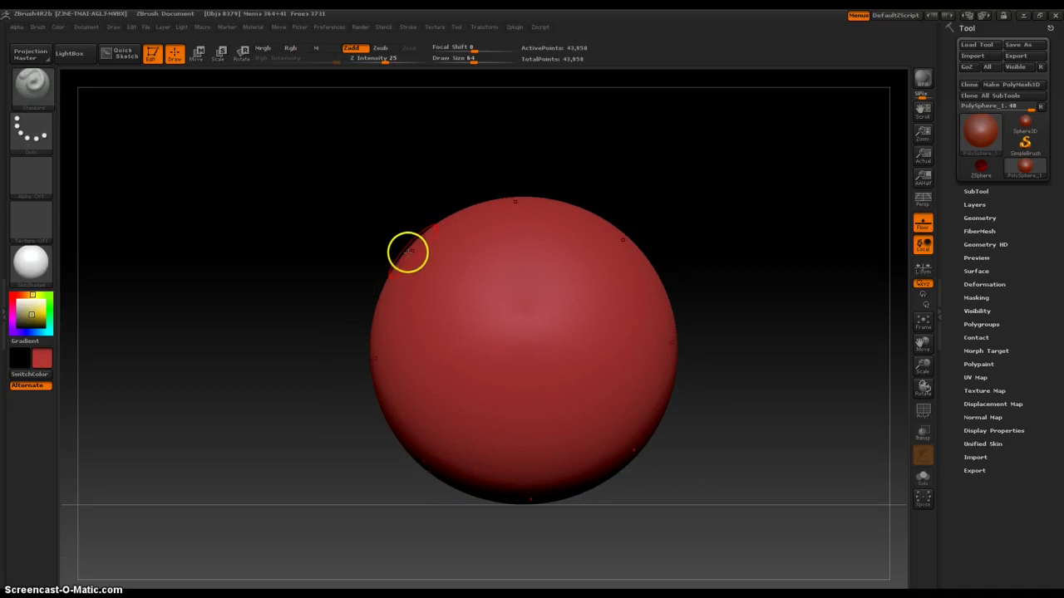
key(ctrl+shift)
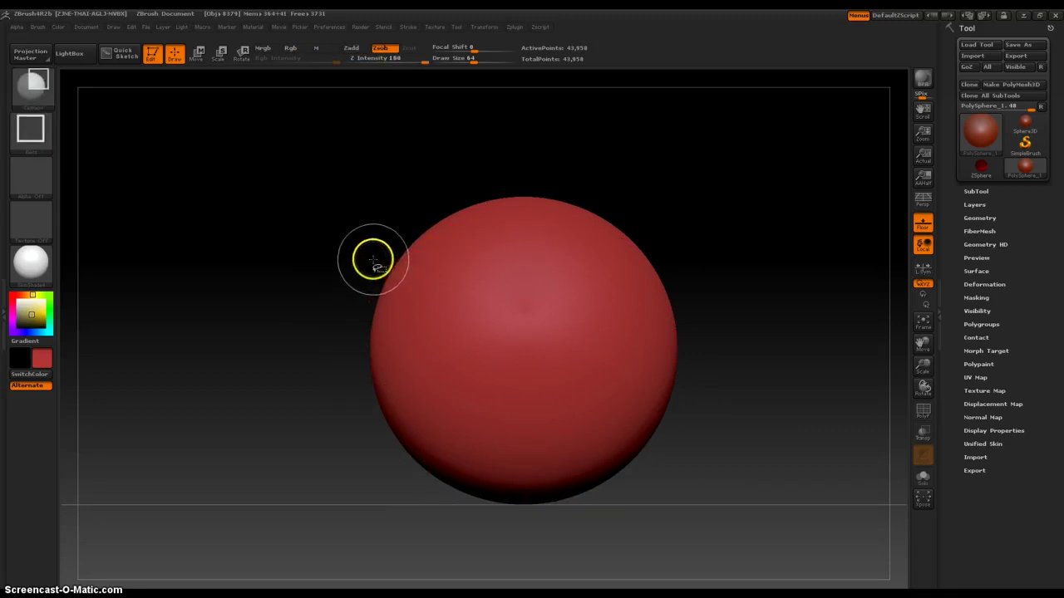
ctrl+alt+shift+drag(373, 260, 436, 336)
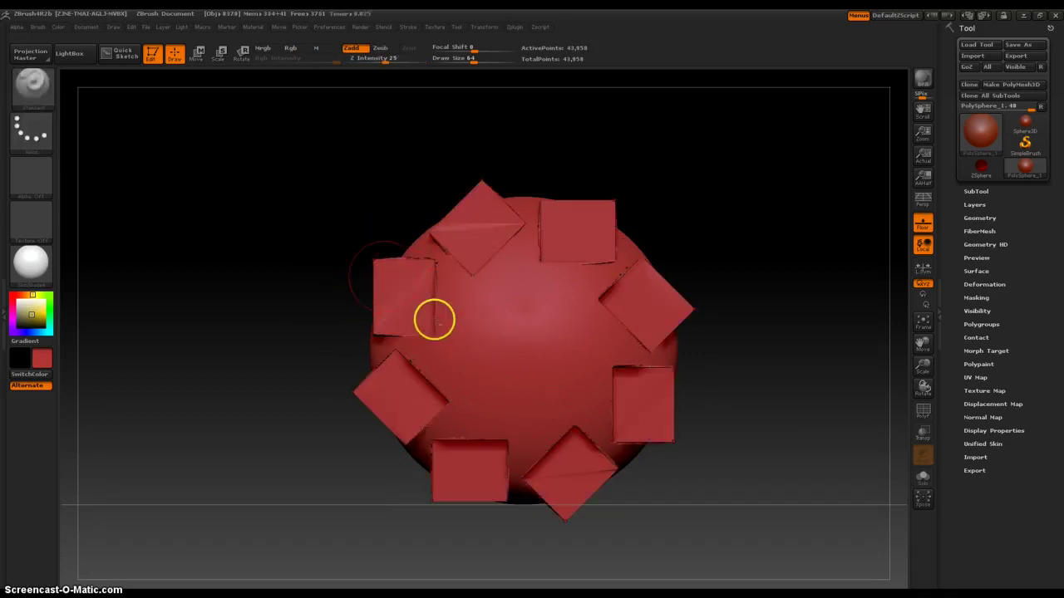
drag(297, 157, 362, 184)
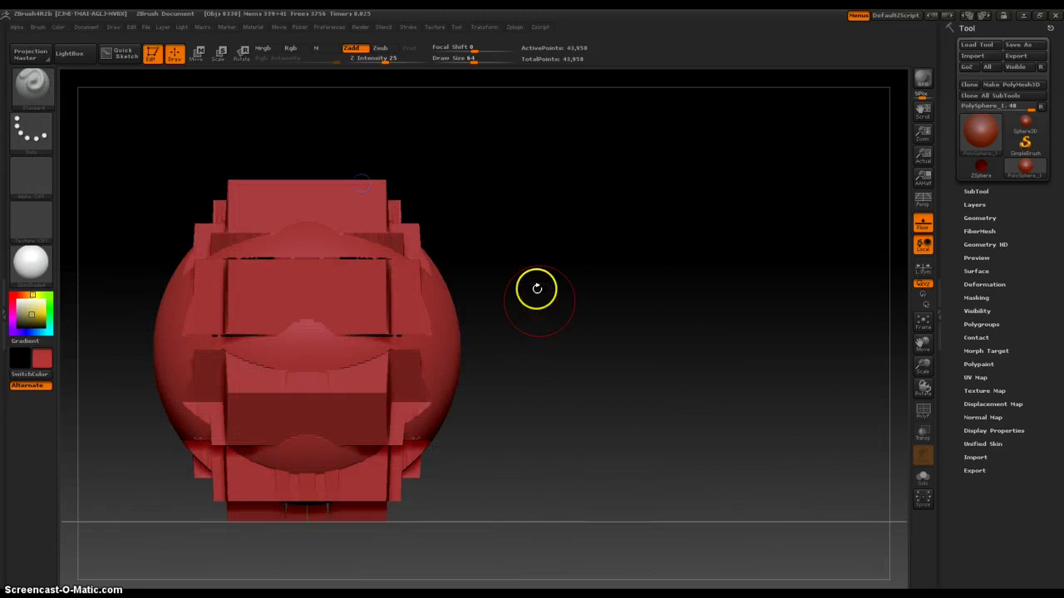
- Remesh the clipped sphere with DynaMesh
mouse_move(534, 261)
ctrl+mouse_down()
mouse_move(535, 374)
mouse_move(477, 474)
mouse_move(496, 446)
mouse_move(599, 448)
mouse_move(610, 496)
mouse_move(562, 520)
ctrl+mouse_up()
drag(625, 346, 542, 369)
mouse_move(373, 291)
right_down()
mouse_move(537, 403)
mouse_move(572, 356)
mouse_move(574, 375)
right_up()
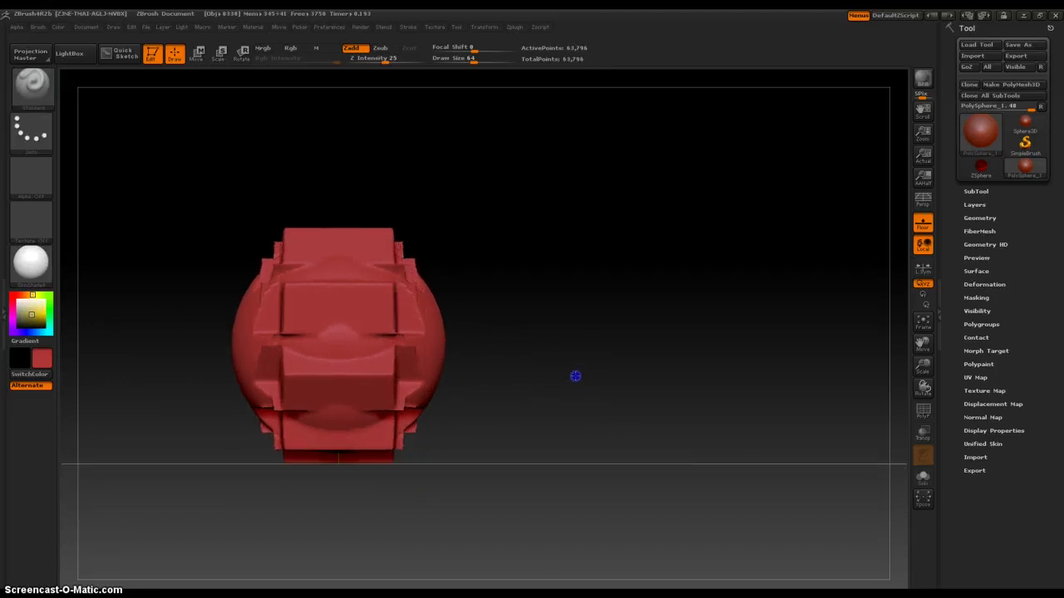
- Try clipping off the domed side of the shape with tall rectangles, and undo the clips
mouse_move(549, 218)
ctrl+shift+mouse_down()
mouse_move(409, 425)
mouse_move(417, 478)
ctrl+shift+mouse_up()
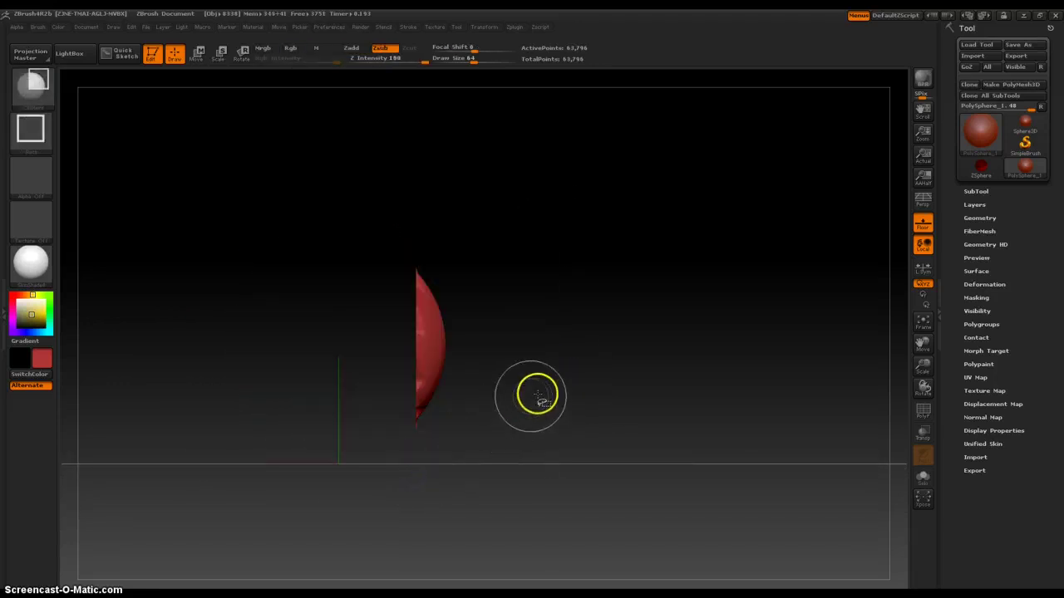
ctrl+shift+click(545, 387)
ctrl+shift+drag(504, 237, 423, 490)
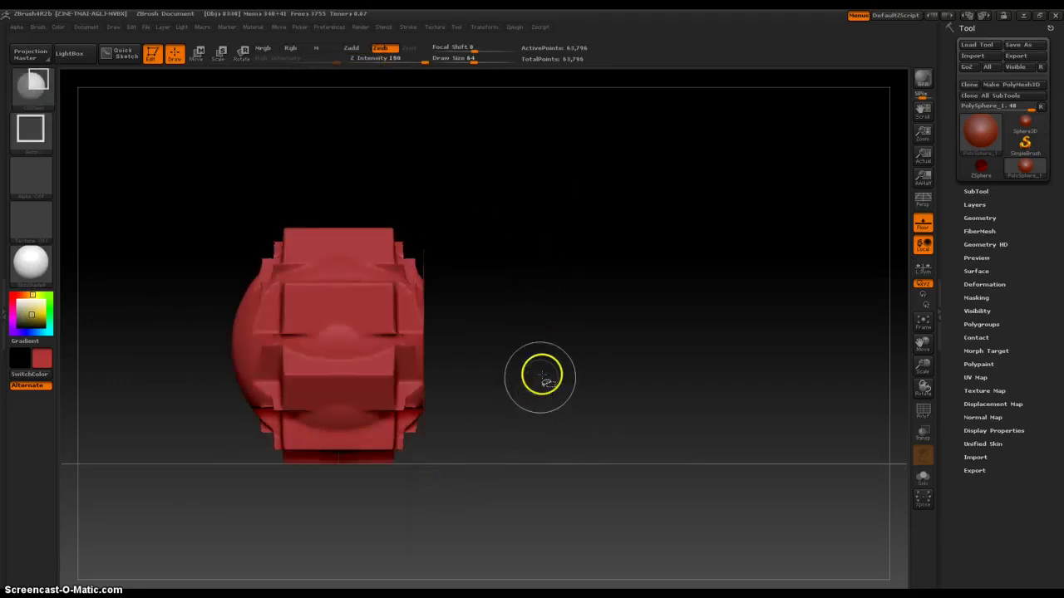
drag(540, 377, 500, 413)
key(ctrl+z)
- Try a small radial clip between the rim blocks, undo it, and clip a larger rectangle that repeats around the rim
mouse_move(616, 469)
mouse_down()
mouse_move(634, 477)
mouse_move(636, 457)
mouse_up()
ctrl+alt+shift+drag(431, 259, 439, 279)
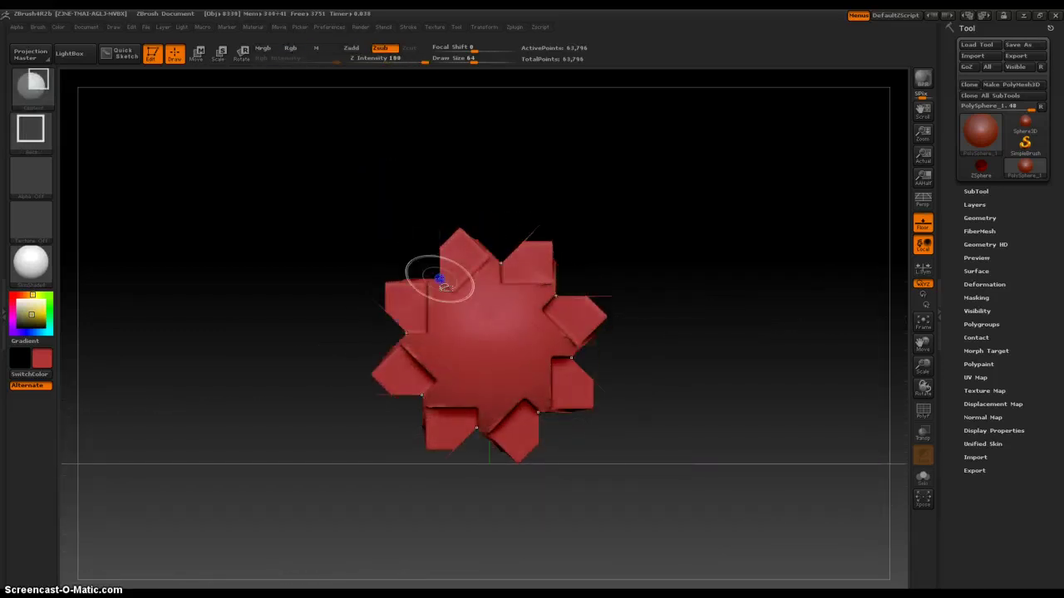
key(ctrl+z)
ctrl+alt+shift+drag(355, 242, 445, 304)
mouse_move(378, 280)
mouse_down()
mouse_move(473, 305)
mouse_move(511, 293)
mouse_up()
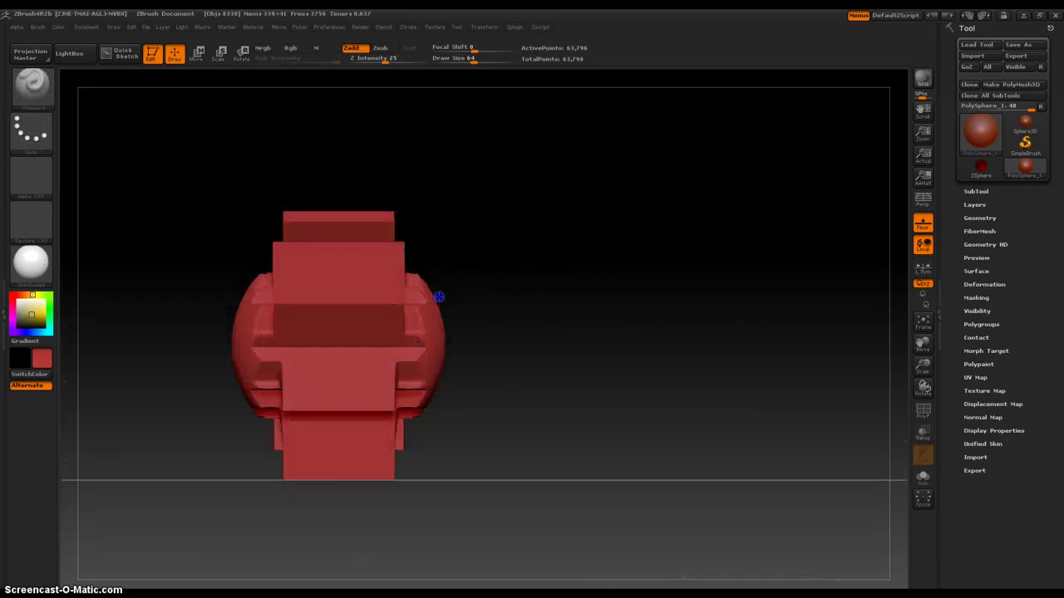
- Clip the shape from the side with a tall rectangle to leave one half with a flat, star-shaped back
ctrl+shift+drag(566, 138, 357, 589)
drag(519, 402, 509, 425)
shift+drag(210, 289, 322, 310)
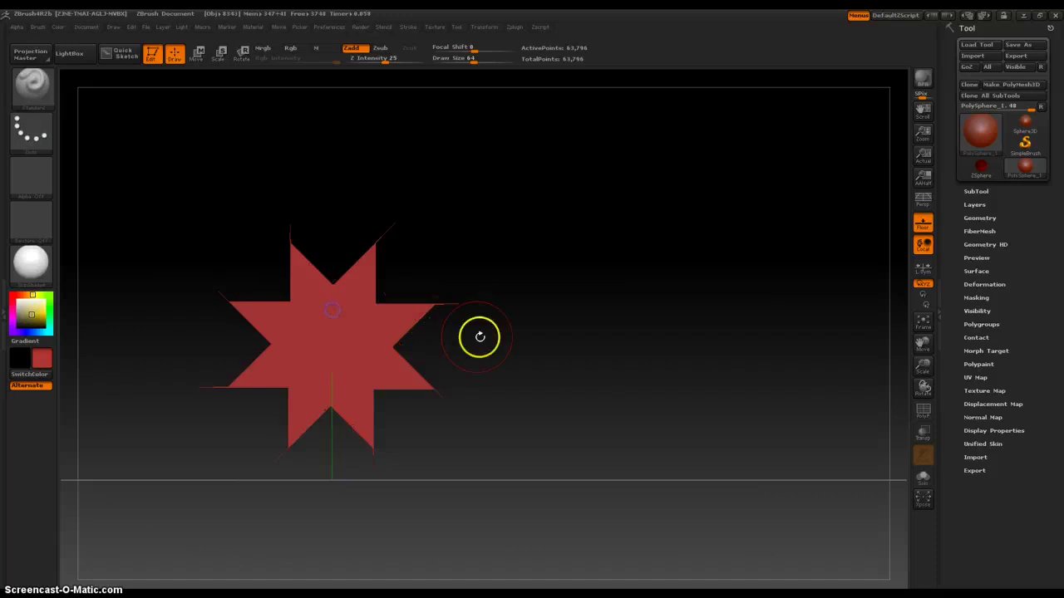
- Examine the clipped star shape's flat back and its side profile at different distances
alt+drag(567, 328, 693, 321)
ctrl+right_drag(676, 379, 662, 233)
ctrl+right_drag(595, 382, 591, 200)
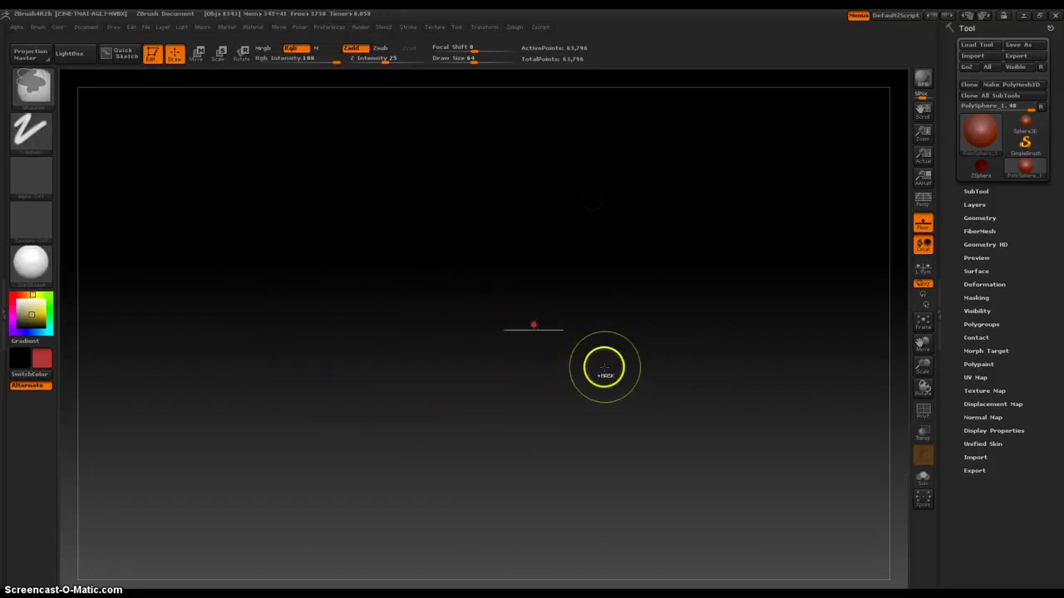
alt+drag(607, 350, 605, 391)
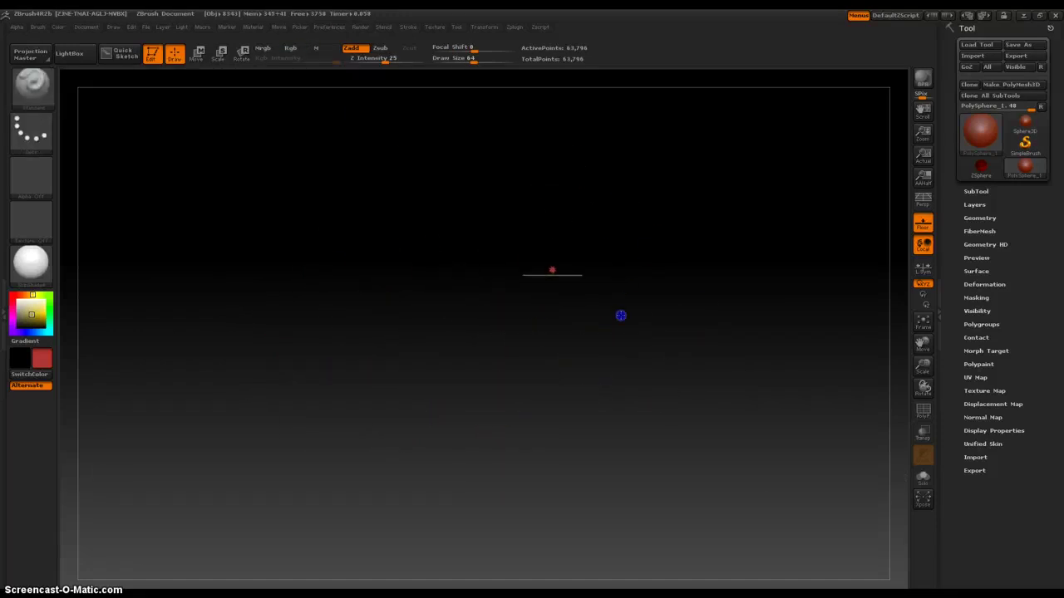
alt+drag(680, 412, 686, 163)
alt+drag(658, 384, 648, 360)
ctrl+right_drag(632, 136, 717, 513)
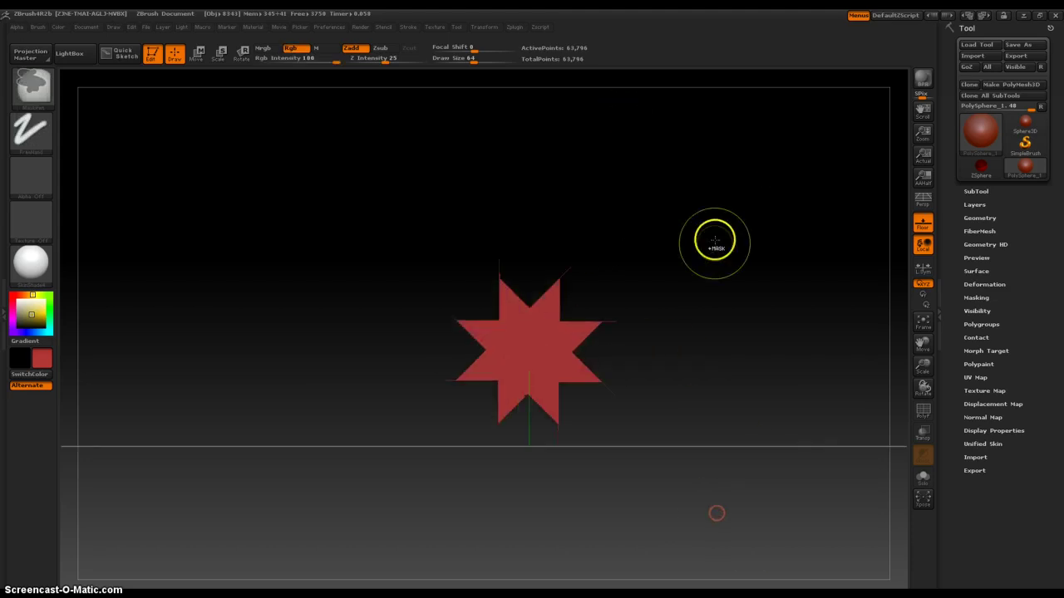
mouse_move(715, 241)
ctrl+right_down()
mouse_move(691, 341)
mouse_move(607, 371)
mouse_move(623, 369)
ctrl+right_up()
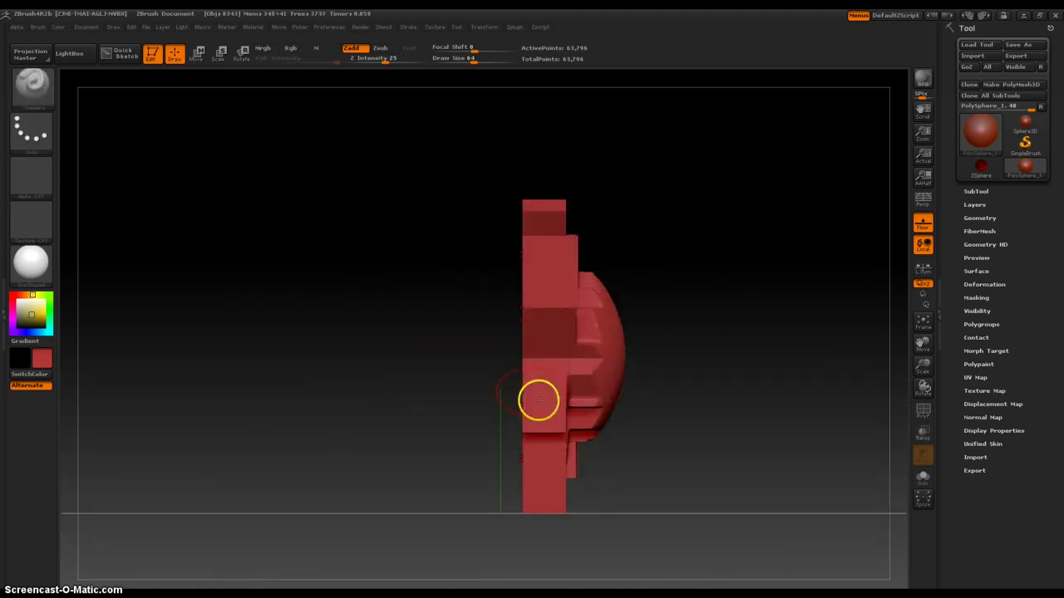
mouse_move(375, 400)
right_down()
mouse_move(351, 393)
mouse_move(382, 392)
right_up()
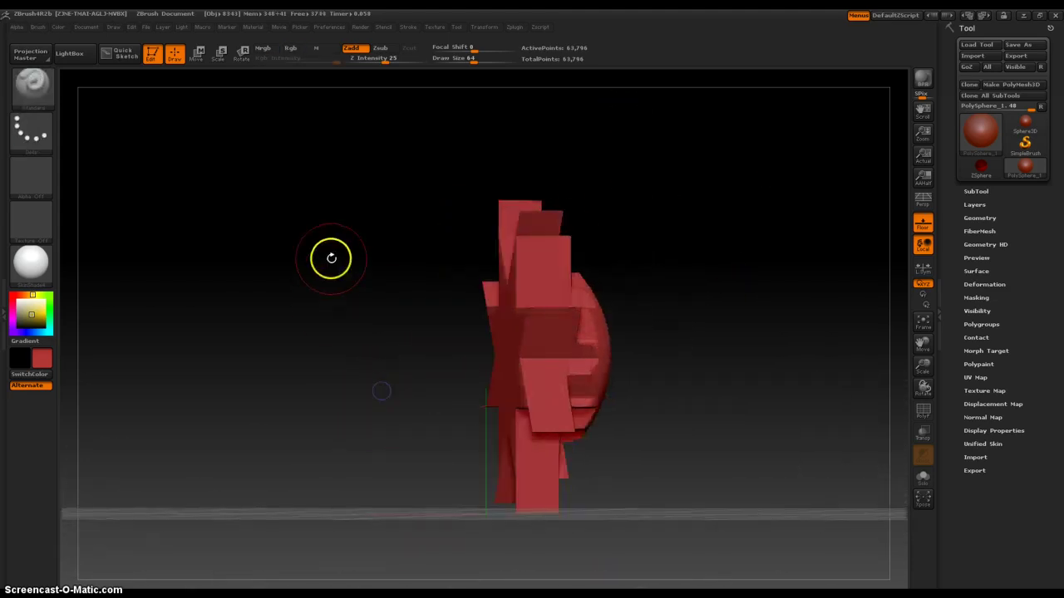
- Look up the ClipRect brush among the sculpting brushes, and view the star shape from another angle
key(ctrl+shift)
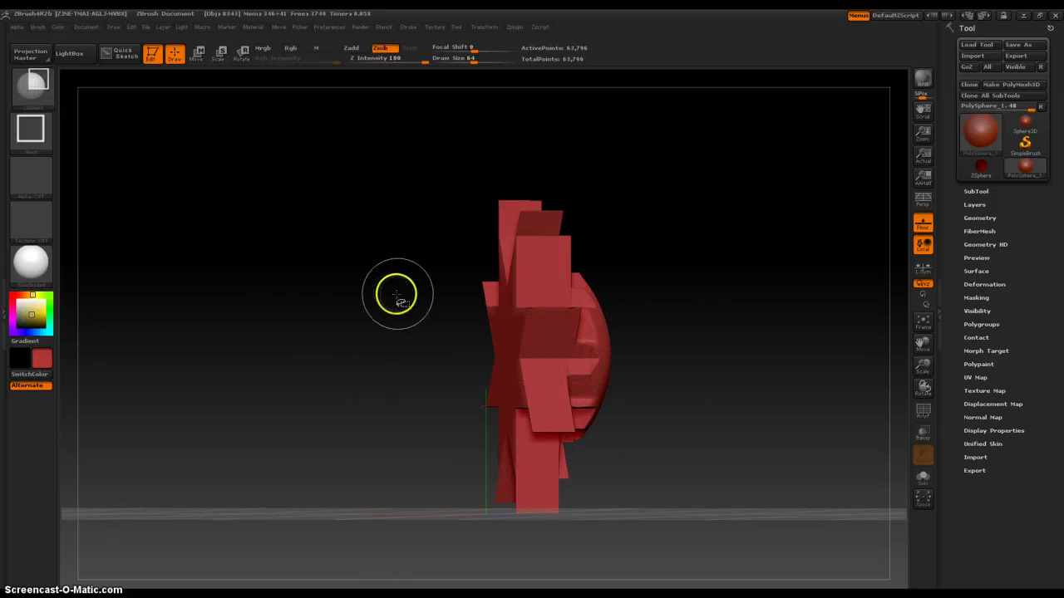
right_click(397, 294)
click(342, 328)
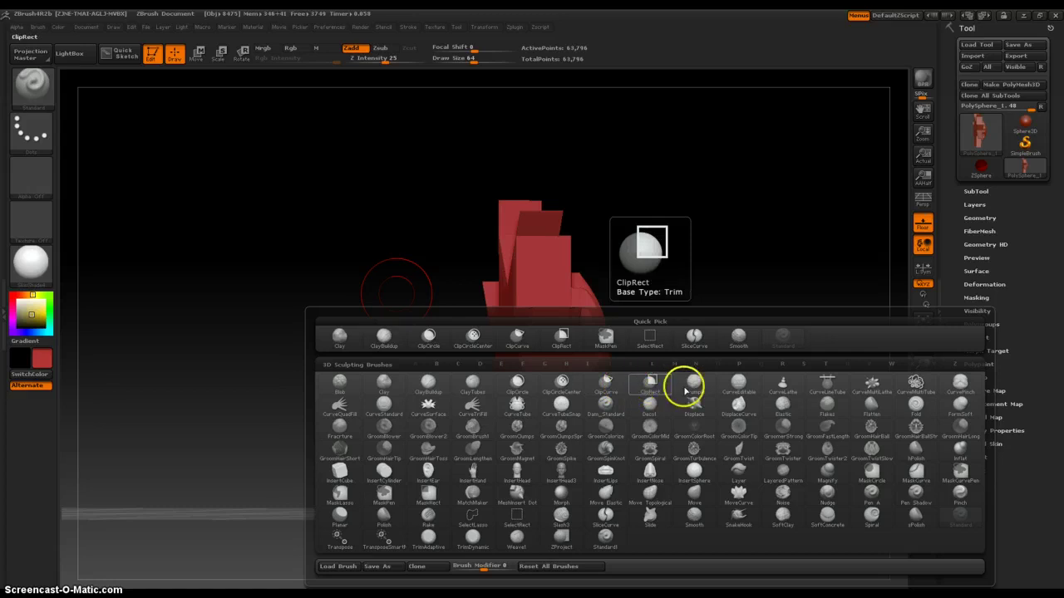
drag(411, 387, 337, 359)
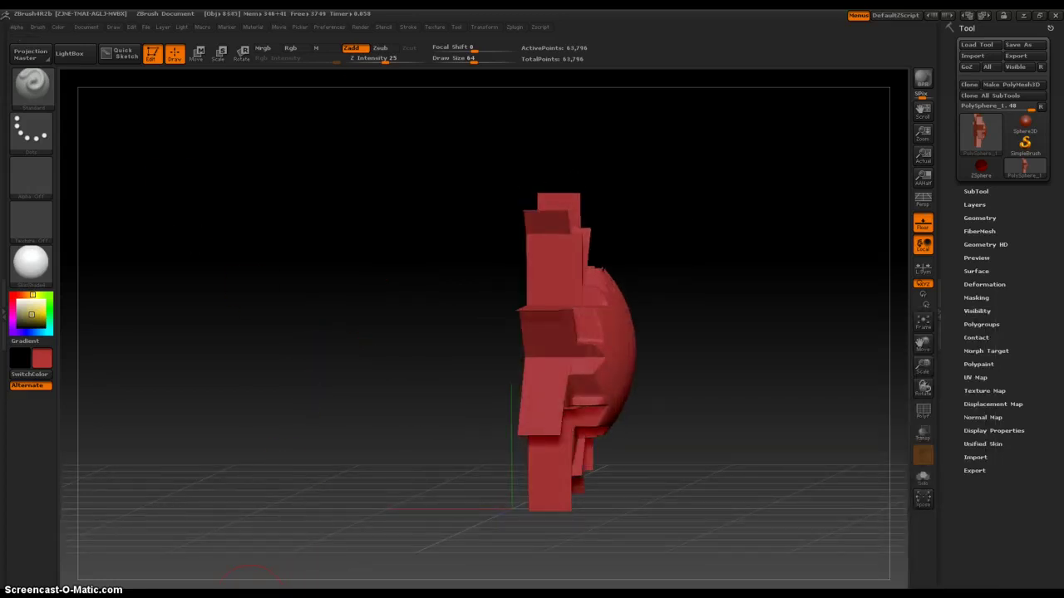